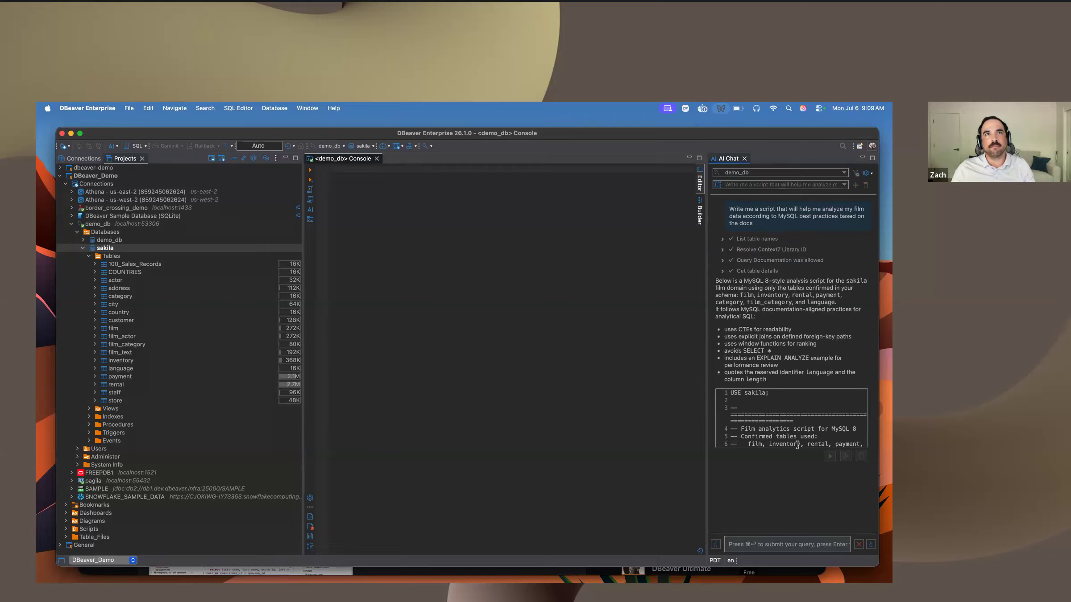
Step: Insert the AI-generated film analytics script into the demo_db SQL console and view it from its beginning
{"action": "scroll", "coordinate": [820, 431], "scroll_direction": "down", "scroll_amount": 1}
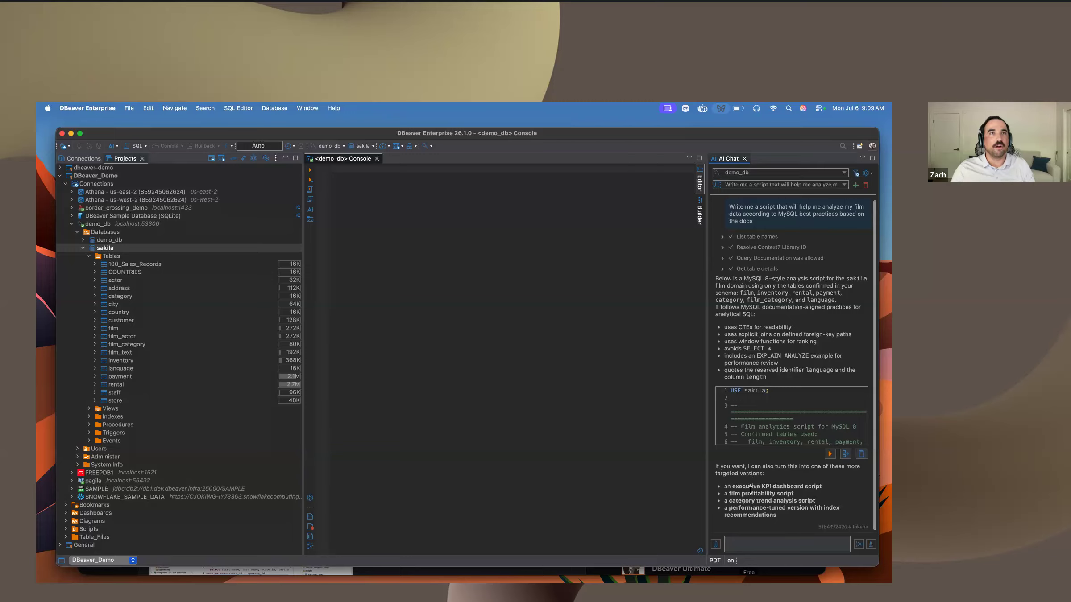
{"action": "left_click", "coordinate": [846, 454]}
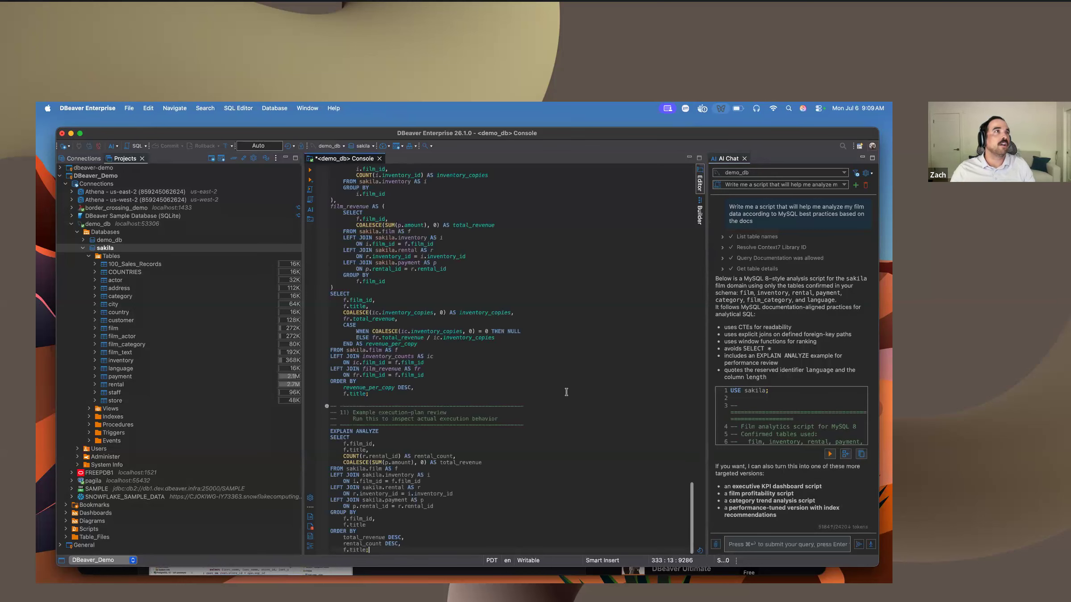
{"action": "scroll", "coordinate": [566, 392], "scroll_direction": "up", "scroll_amount": 20}
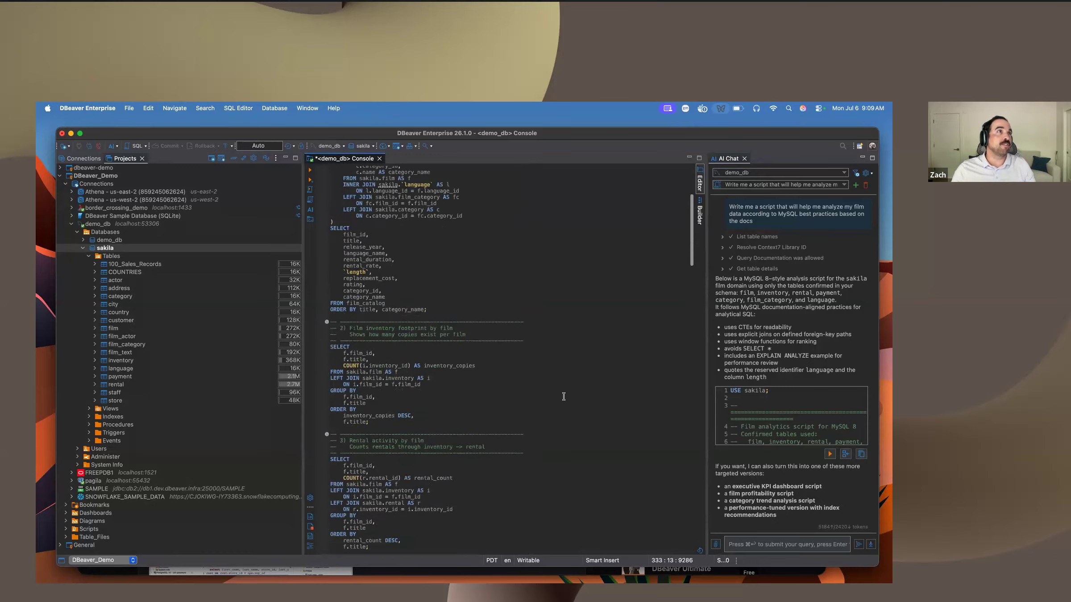
{"action": "scroll", "coordinate": [563, 396], "scroll_direction": "up", "scroll_amount": 8}
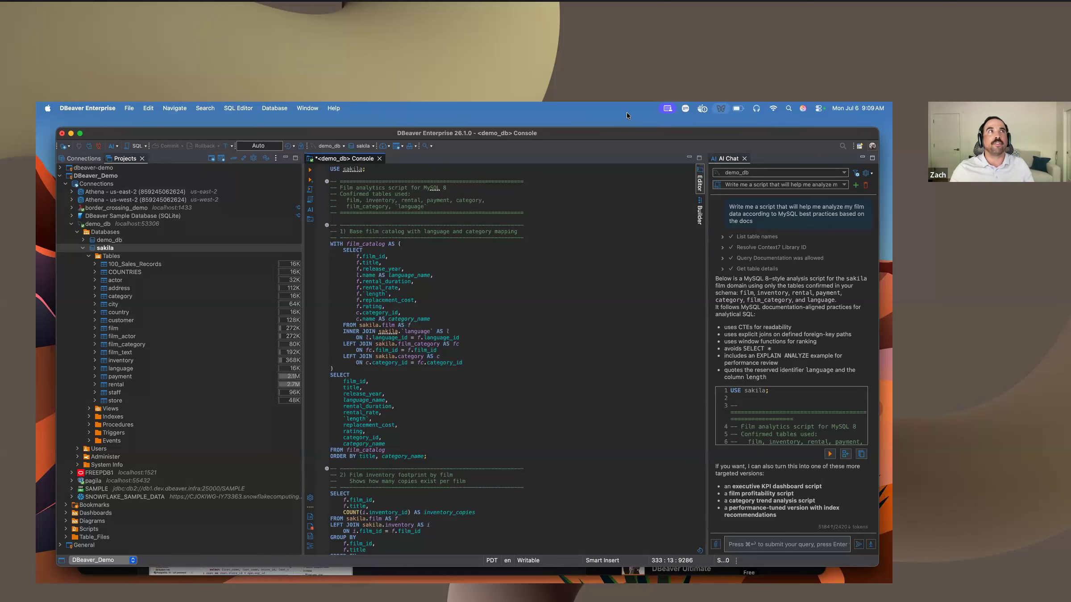
Step: Check the installed tools and MCP servers in the AI preferences, leaving the settings without saving changes
{"action": "left_click", "coordinate": [79, 109]}
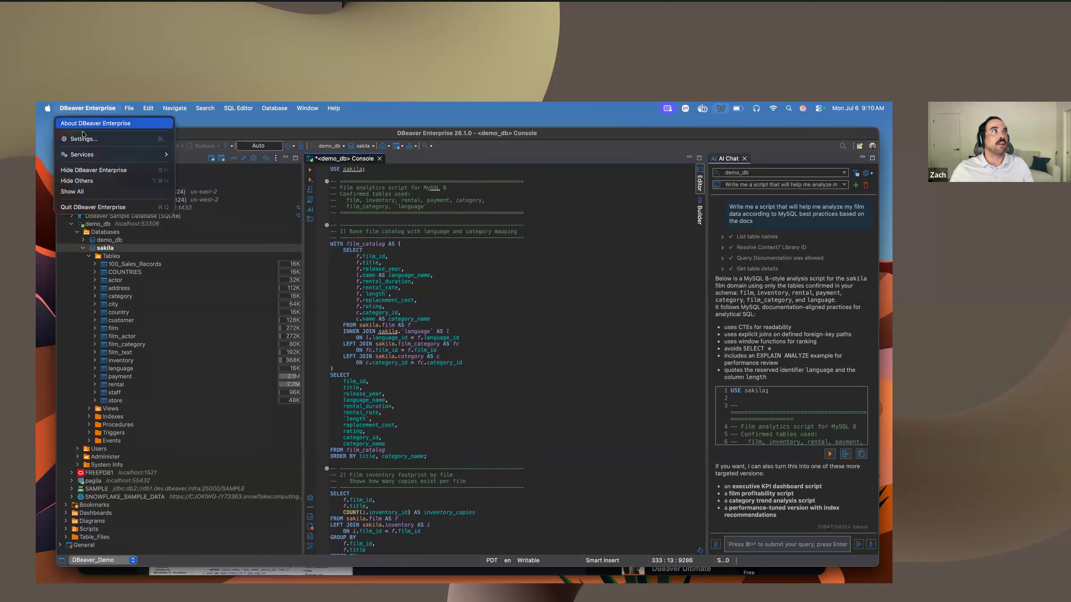
{"action": "left_click", "coordinate": [290, 264]}
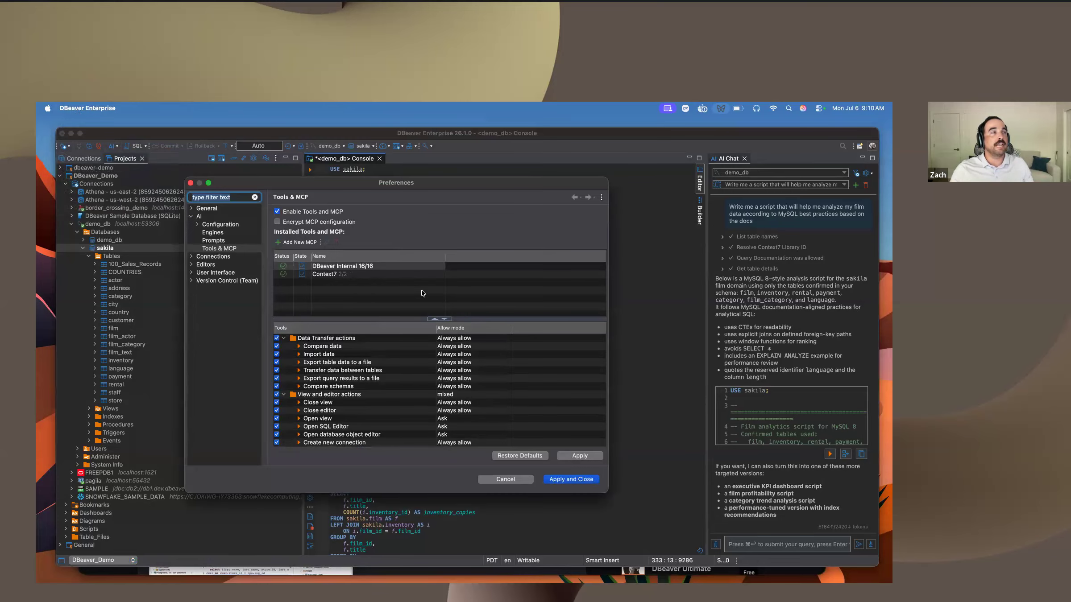
{"action": "left_click", "coordinate": [504, 479]}
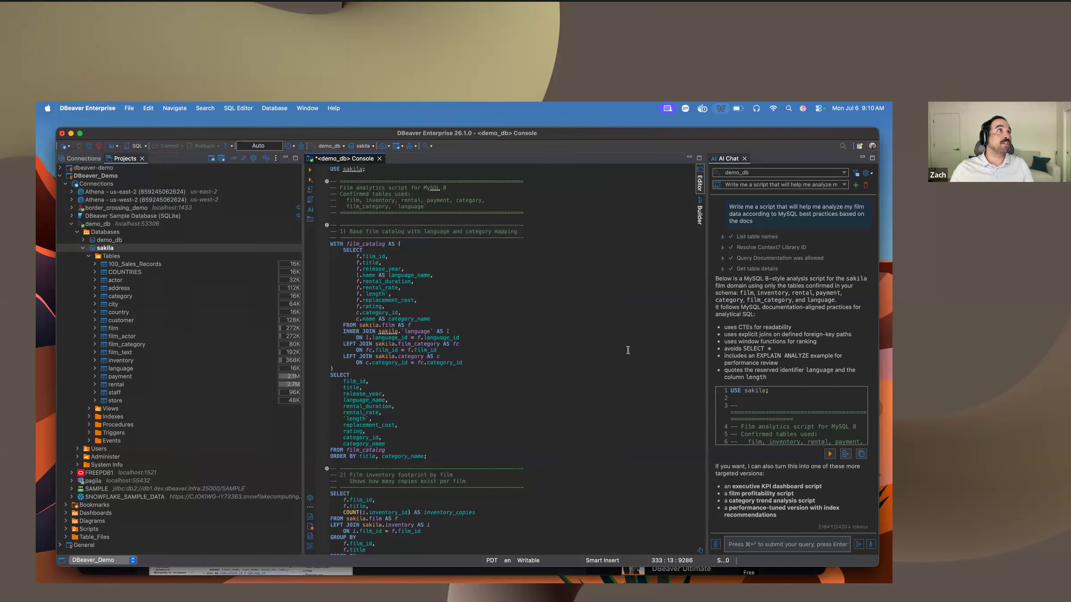
Step: Read through the script's sections from the base film catalog to the revenue by film query
{"action": "scroll", "coordinate": [469, 342], "scroll_direction": "down", "scroll_amount": 1}
{"action": "scroll", "coordinate": [469, 343], "scroll_direction": "down", "scroll_amount": 4}
{"action": "scroll", "coordinate": [437, 294], "scroll_direction": "up", "scroll_amount": 4}
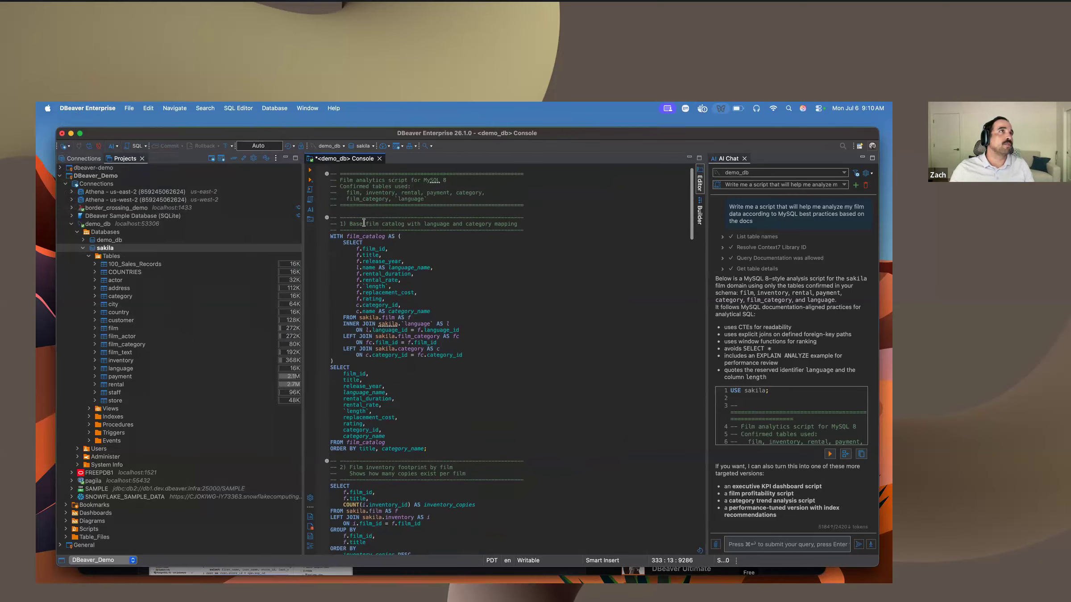
{"action": "left_click_drag", "start_coordinate": [364, 224], "coordinate": [411, 227]}
{"action": "left_click", "coordinate": [405, 261]}
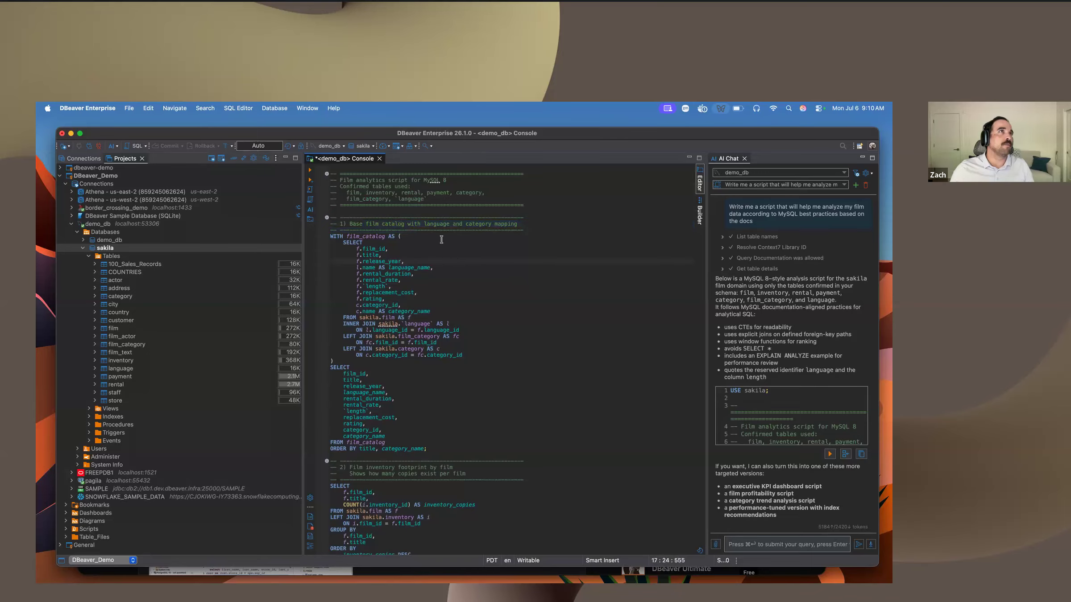
{"action": "scroll", "coordinate": [462, 280], "scroll_direction": "down", "scroll_amount": 3}
{"action": "scroll", "coordinate": [461, 280], "scroll_direction": "down", "scroll_amount": 10}
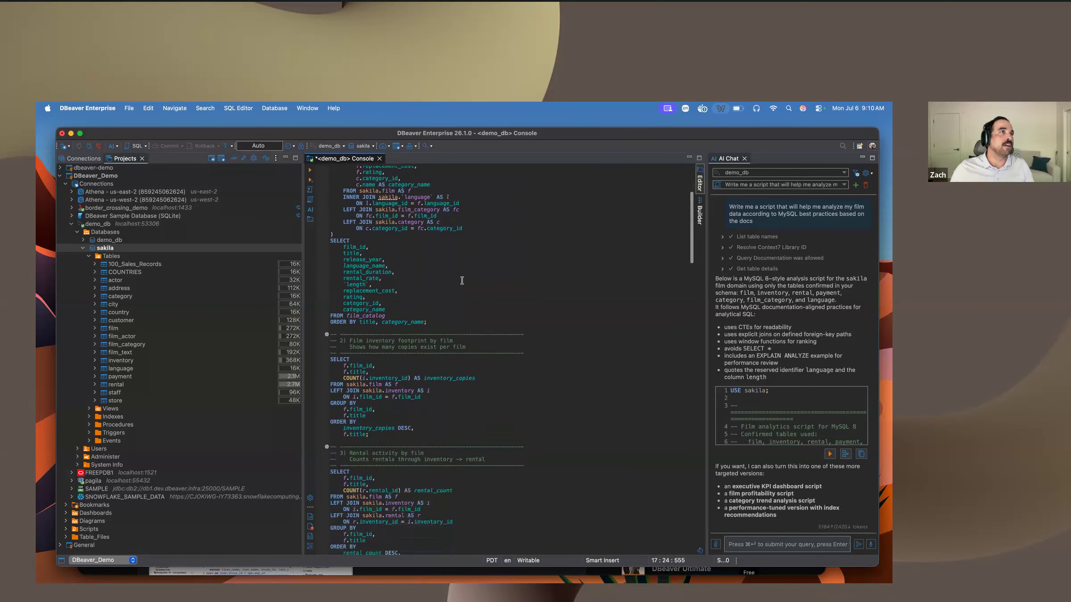
{"action": "scroll", "coordinate": [462, 280], "scroll_direction": "down", "scroll_amount": 7}
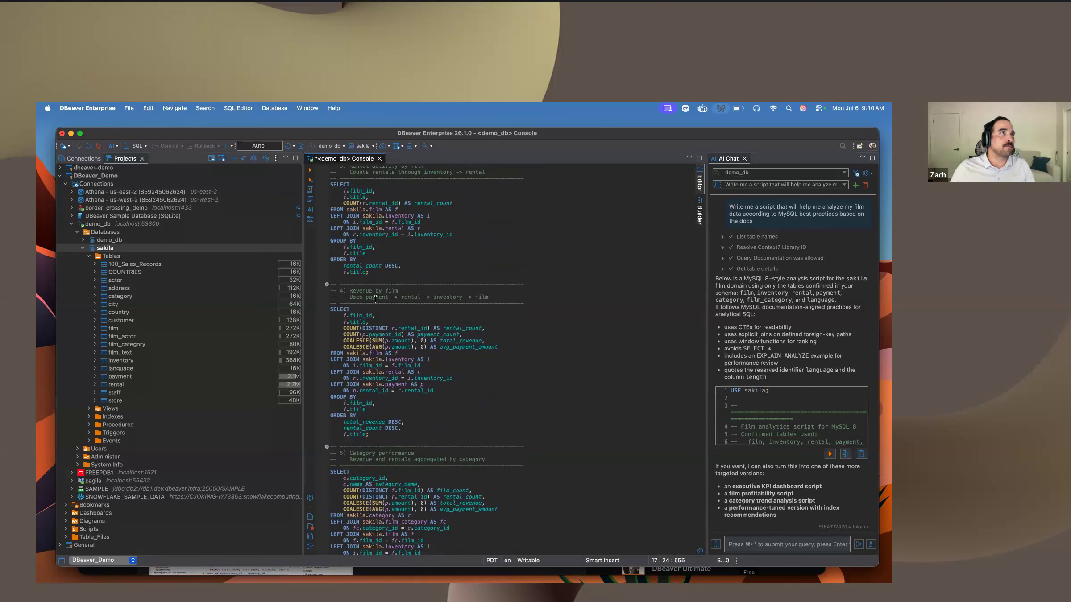
Step: Generate the execution plan for the complete SELECT statement in section 4, Revenue by film
{"action": "left_click", "coordinate": [397, 433]}
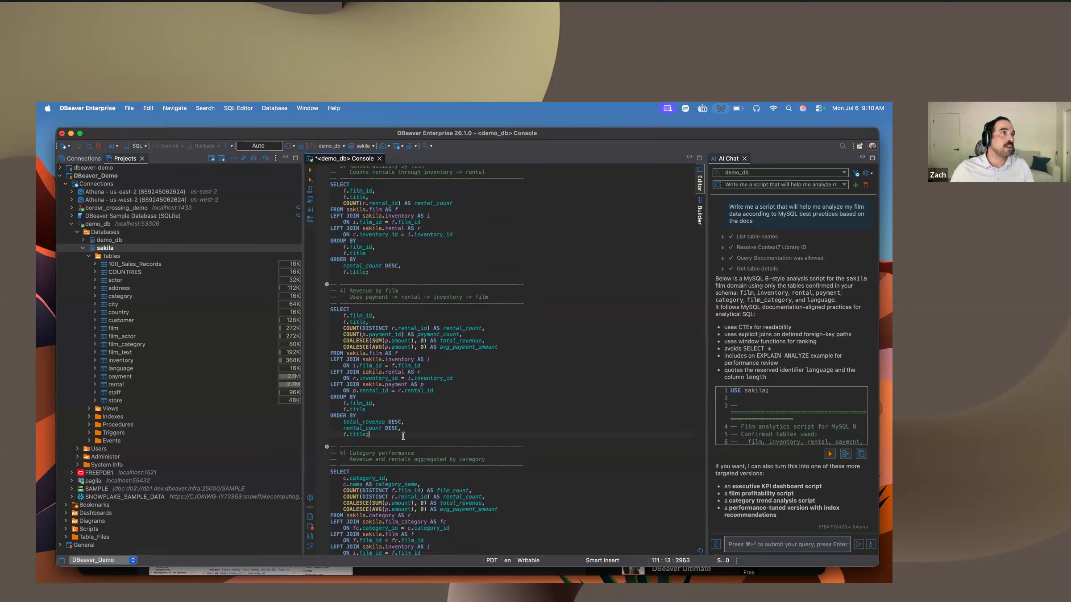
{"action": "left_click_drag", "start_coordinate": [394, 428], "coordinate": [329, 309]}
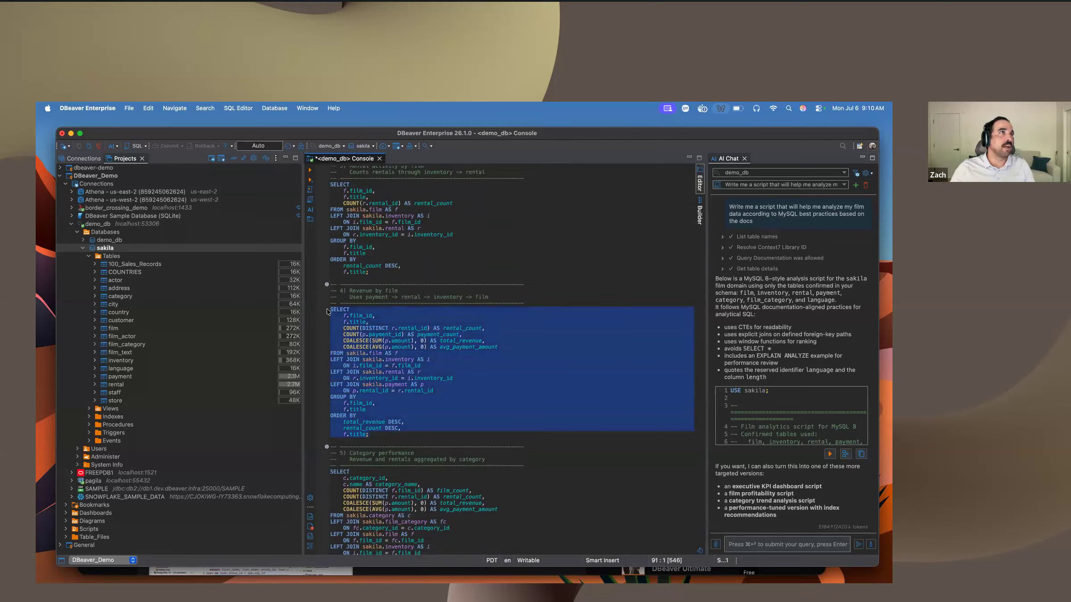
{"action": "left_click", "coordinate": [311, 200]}
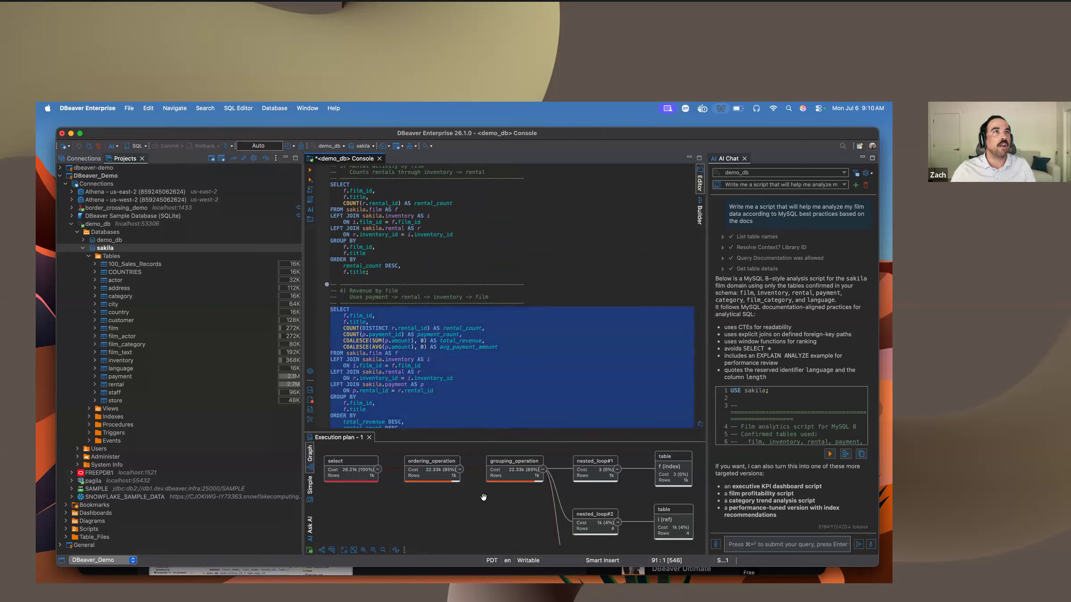
Step: Examine the costs and row counts of the operation, nested loop and table nodes across the execution plan graph
{"action": "left_click_drag", "start_coordinate": [484, 496], "coordinate": [482, 491]}
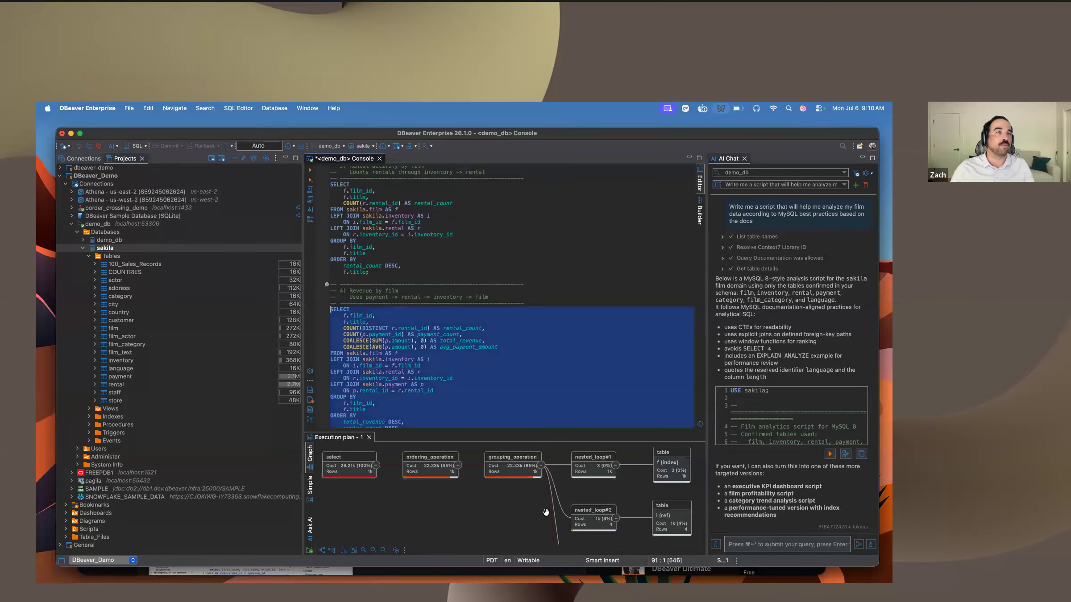
{"action": "scroll", "coordinate": [545, 511], "scroll_direction": "up", "scroll_amount": 1}
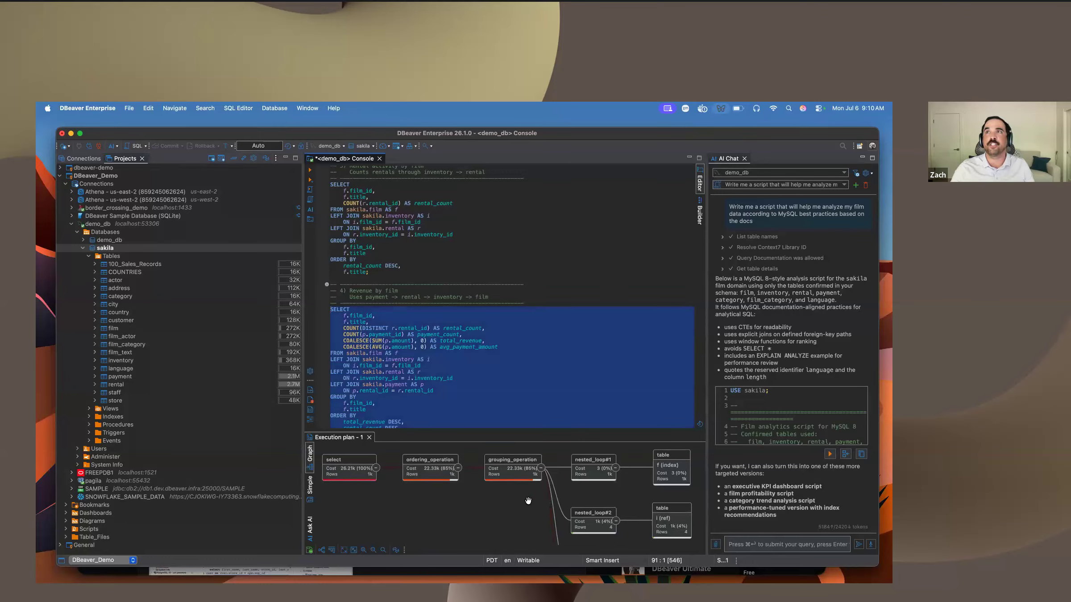
{"action": "scroll", "coordinate": [513, 501], "scroll_direction": "down", "scroll_amount": 1}
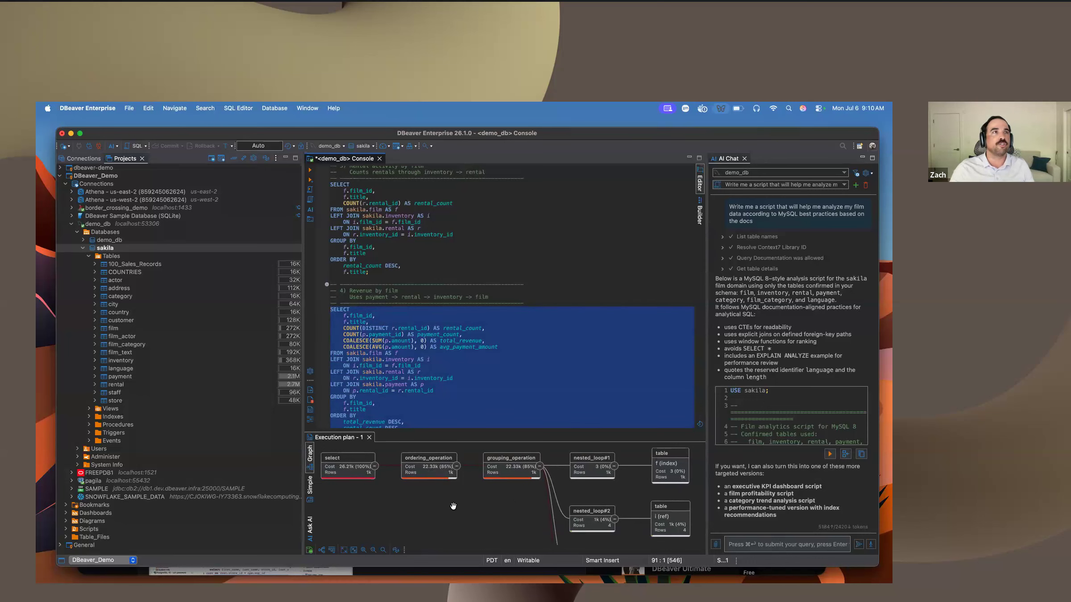
{"action": "scroll", "coordinate": [452, 506], "scroll_direction": "right", "scroll_amount": 5}
{"action": "scroll", "coordinate": [453, 506], "scroll_direction": "down", "scroll_amount": 1}
{"action": "scroll", "coordinate": [453, 506], "scroll_direction": "down", "scroll_amount": 5}
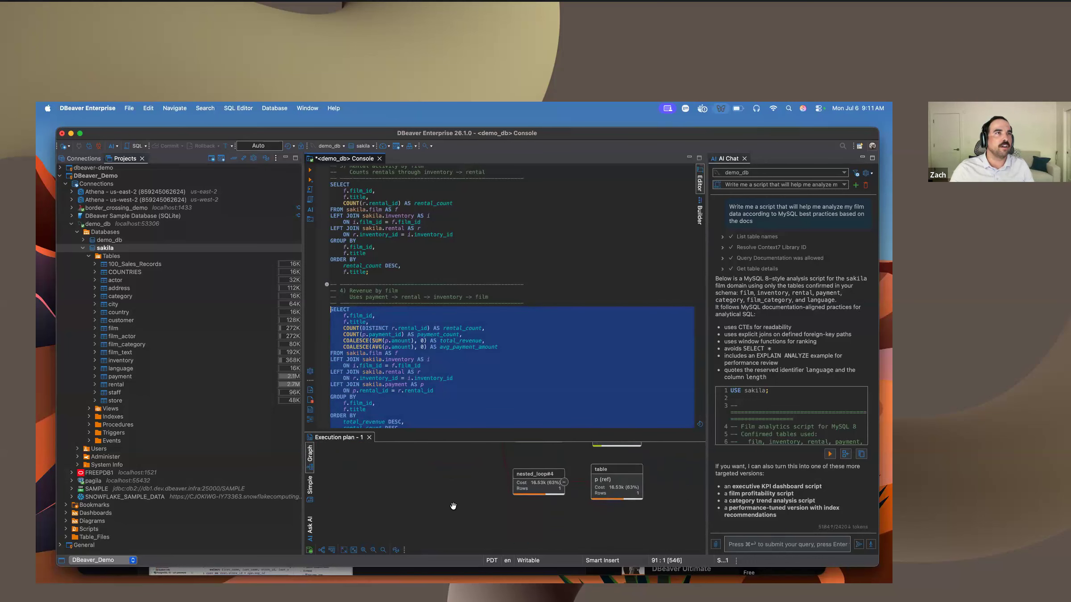
{"action": "scroll", "coordinate": [453, 506], "scroll_direction": "up", "scroll_amount": 5}
{"action": "scroll", "coordinate": [453, 506], "scroll_direction": "left", "scroll_amount": 5}
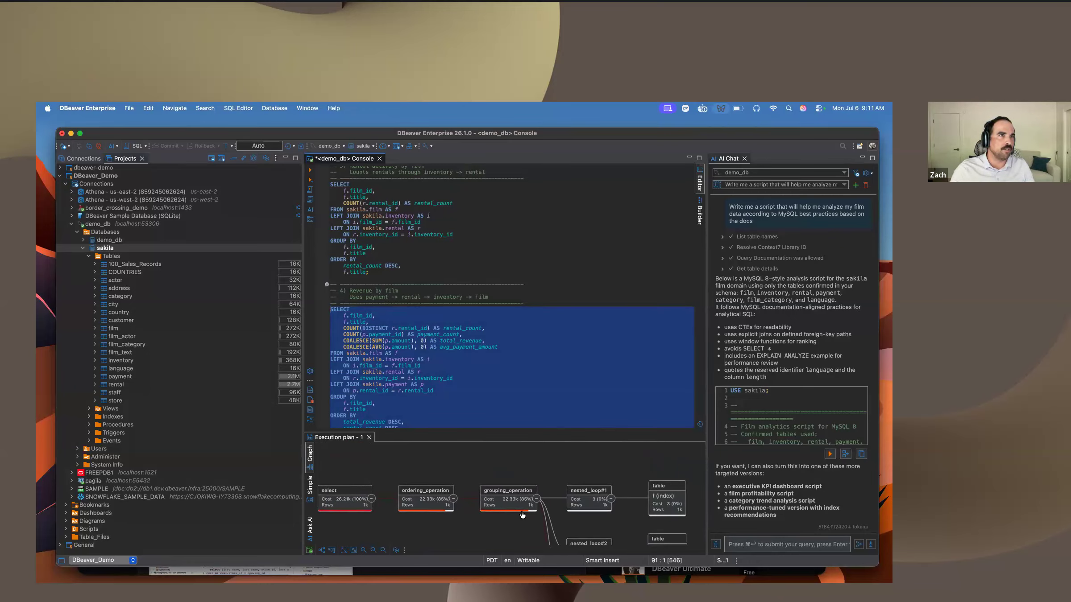
{"action": "scroll", "coordinate": [517, 507], "scroll_direction": "down", "scroll_amount": 3}
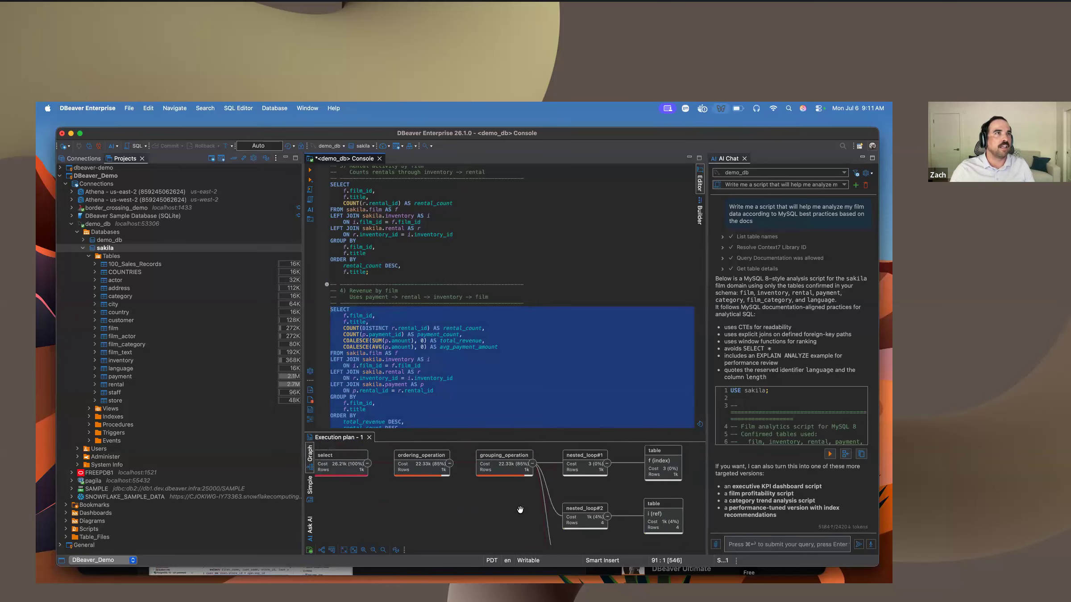
{"action": "scroll", "coordinate": [553, 498], "scroll_direction": "down", "scroll_amount": 2}
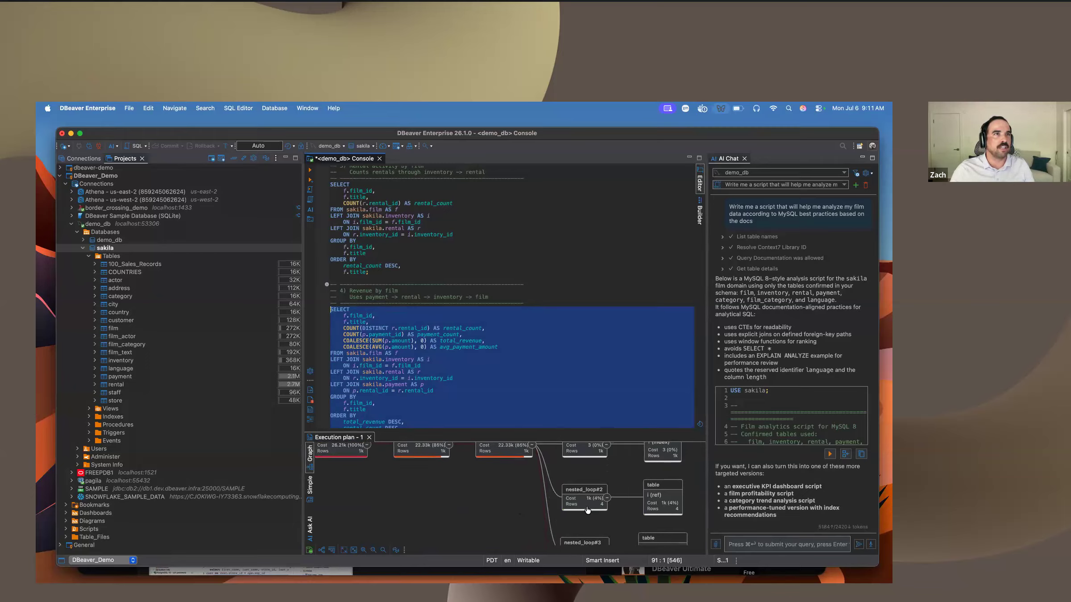
{"action": "scroll", "coordinate": [600, 499], "scroll_direction": "down", "scroll_amount": 3}
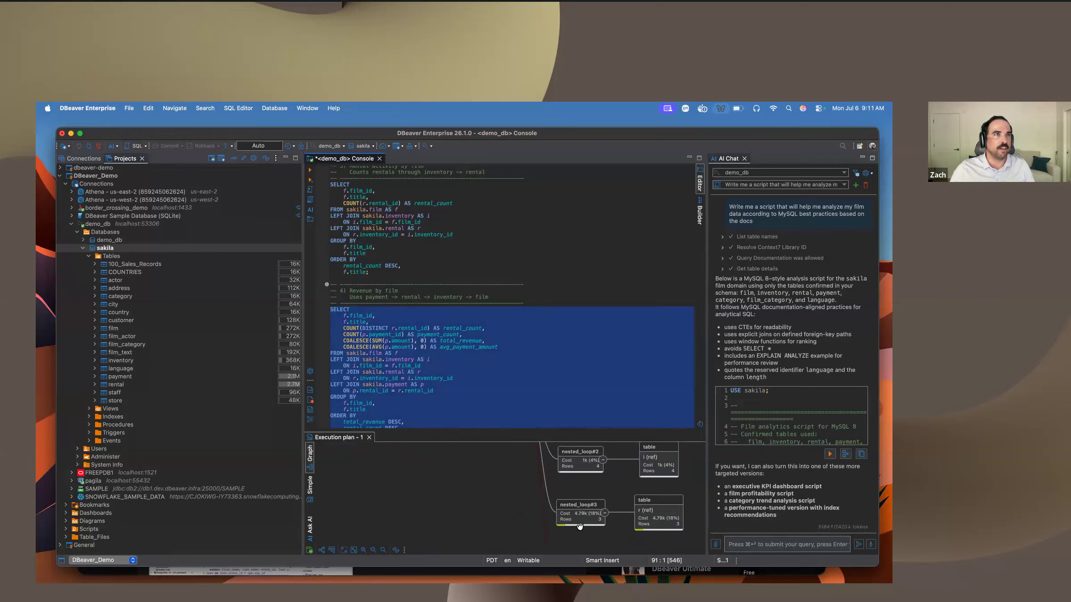
{"action": "scroll", "coordinate": [580, 529], "scroll_direction": "up", "scroll_amount": 4}
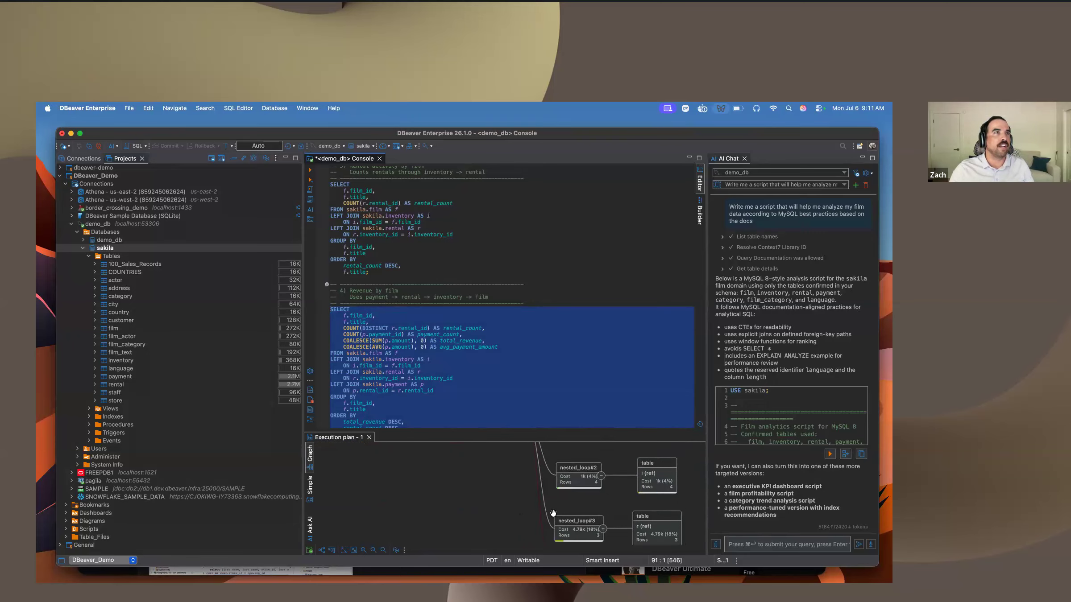
{"action": "scroll", "coordinate": [535, 508], "scroll_direction": "up", "scroll_amount": 3}
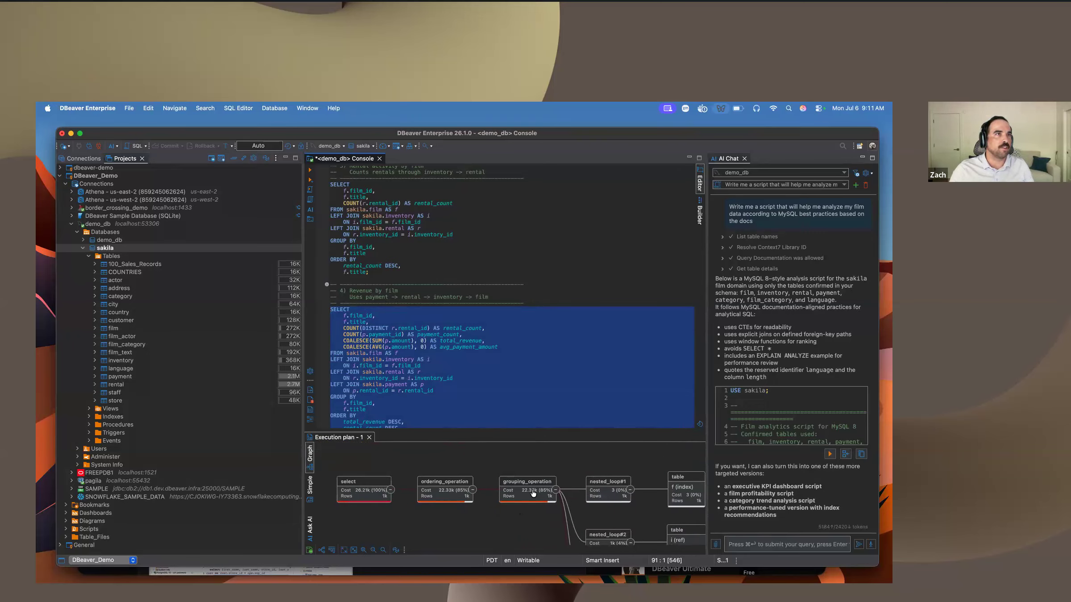
Step: Inspect the details of the grouping_operation and nested_loop#2 nodes in the execution plan
{"action": "left_click", "coordinate": [533, 493]}
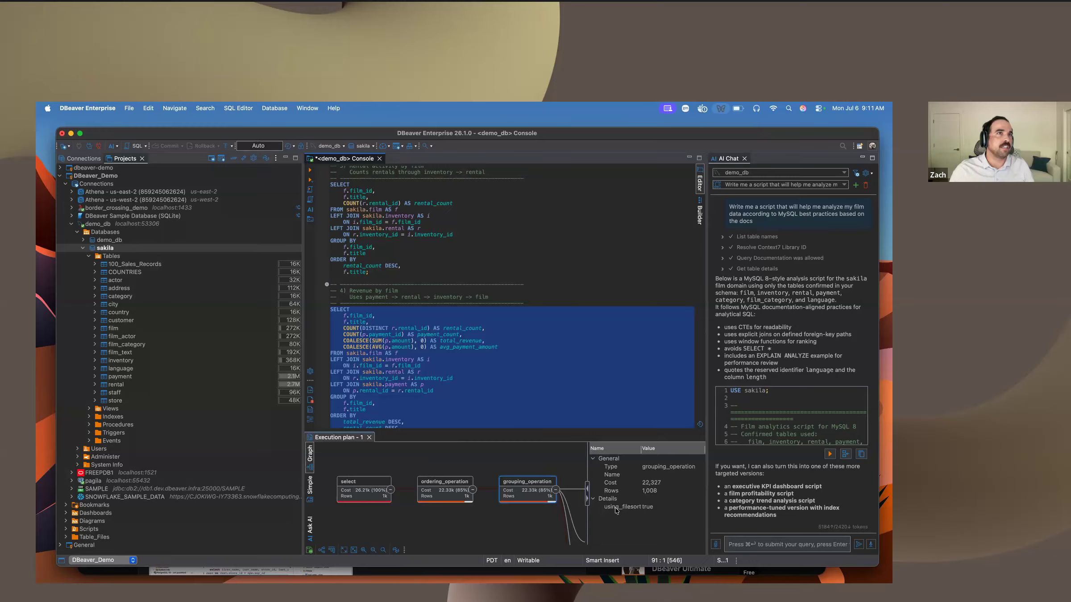
{"action": "left_click_drag", "start_coordinate": [533, 506], "coordinate": [524, 496]}
{"action": "scroll", "coordinate": [524, 496], "scroll_direction": "down", "scroll_amount": 5}
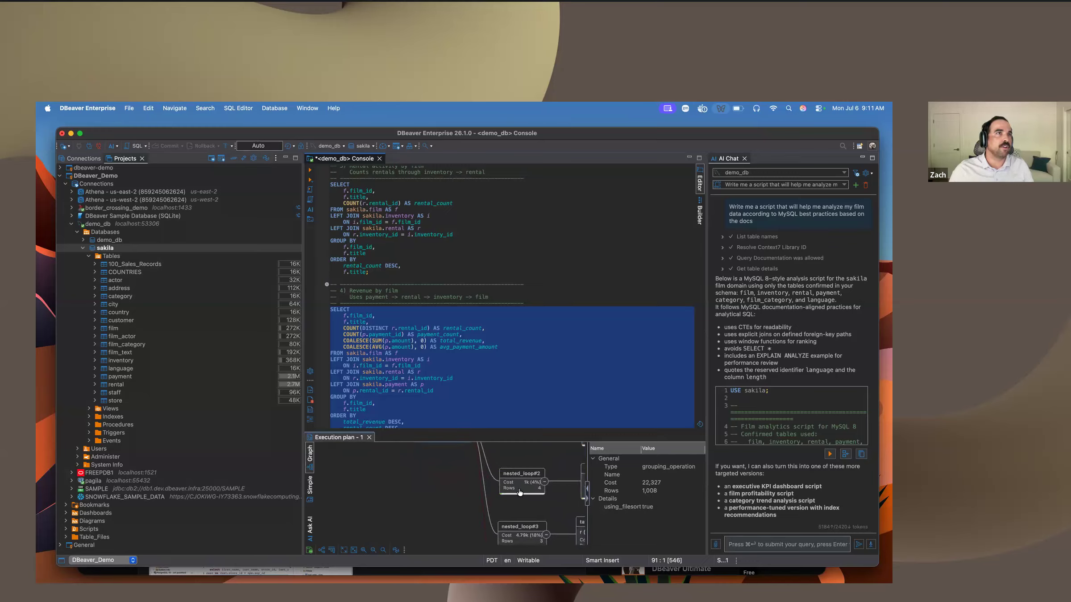
{"action": "left_click", "coordinate": [516, 490]}
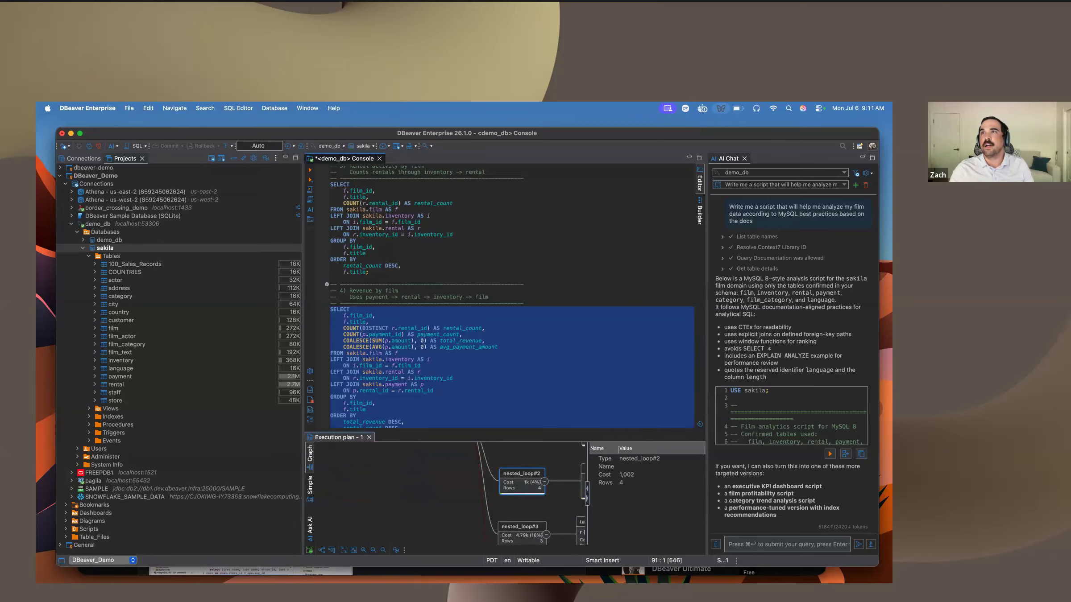
Step: Examine the key, row and cost details of the p (ref) table node, widening the property name column for readability
{"action": "scroll", "coordinate": [493, 482], "scroll_direction": "right", "scroll_amount": 5}
{"action": "scroll", "coordinate": [489, 484], "scroll_direction": "down", "scroll_amount": 5}
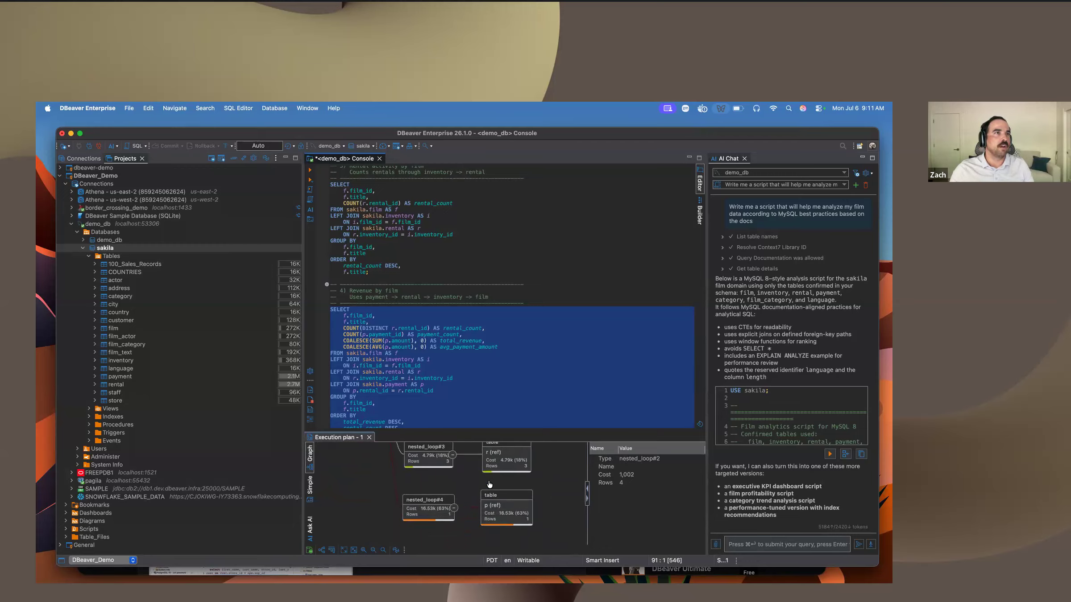
{"action": "left_click", "coordinate": [509, 500]}
{"action": "scroll", "coordinate": [632, 503], "scroll_direction": "down", "scroll_amount": 5}
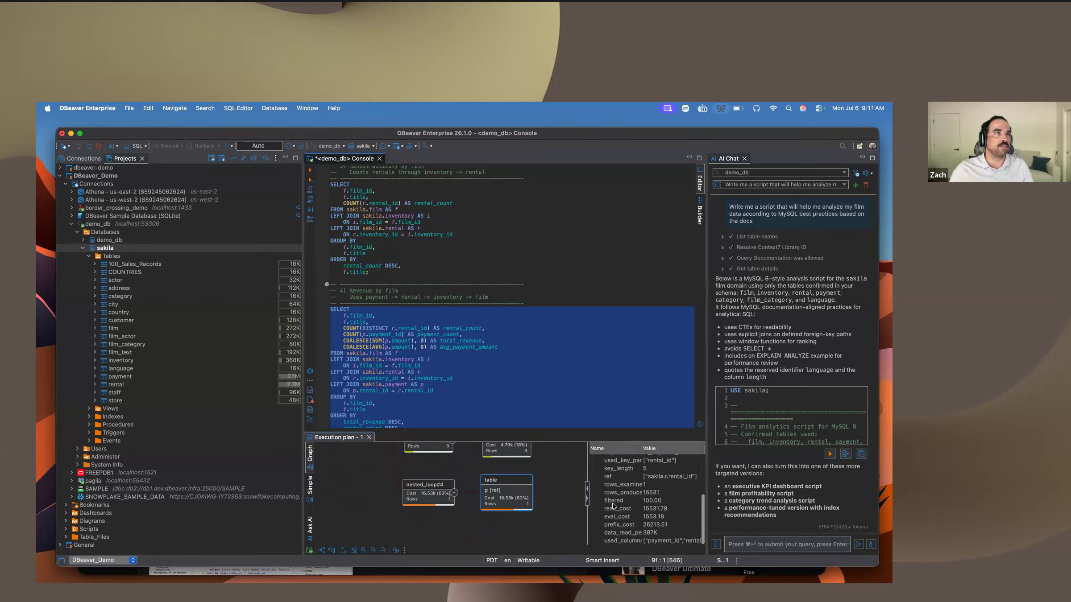
{"action": "scroll", "coordinate": [514, 499], "scroll_direction": "up", "scroll_amount": 3}
{"action": "scroll", "coordinate": [514, 498], "scroll_direction": "down", "scroll_amount": 2}
{"action": "scroll", "coordinate": [627, 493], "scroll_direction": "up", "scroll_amount": 5}
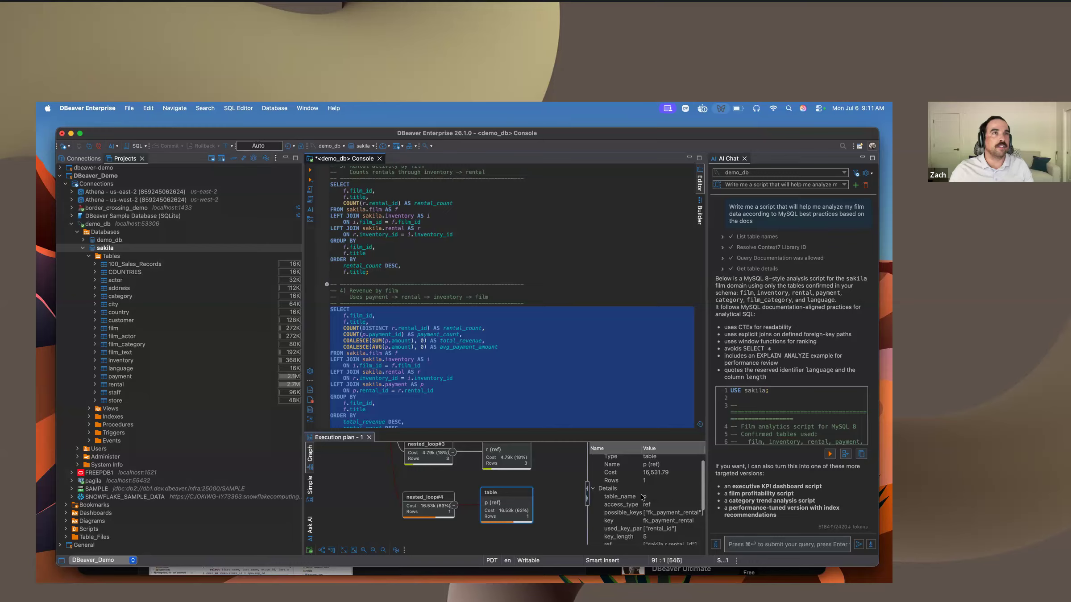
{"action": "scroll", "coordinate": [641, 496], "scroll_direction": "down", "scroll_amount": 1}
{"action": "scroll", "coordinate": [640, 497], "scroll_direction": "down", "scroll_amount": 2}
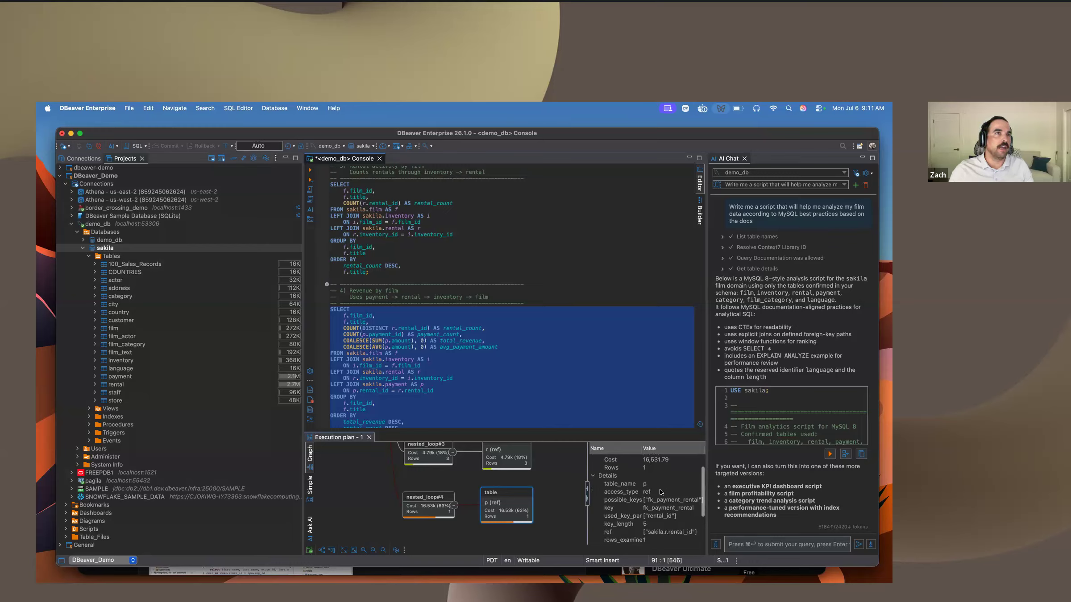
{"action": "scroll", "coordinate": [647, 513], "scroll_direction": "down", "scroll_amount": 5}
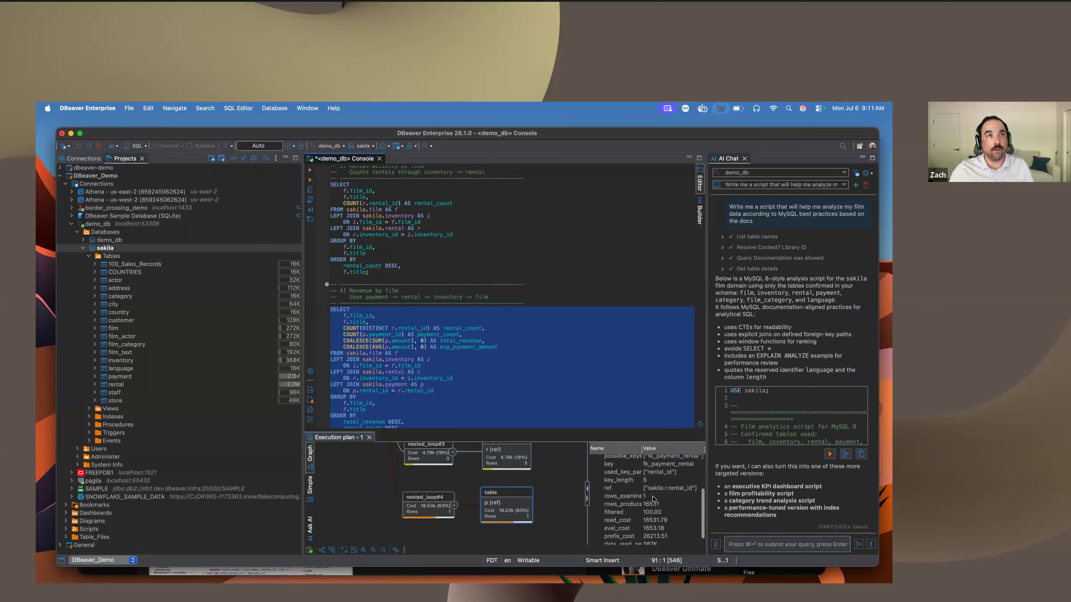
{"action": "scroll", "coordinate": [657, 508], "scroll_direction": "down", "scroll_amount": 1}
{"action": "scroll", "coordinate": [657, 510], "scroll_direction": "down", "scroll_amount": 1}
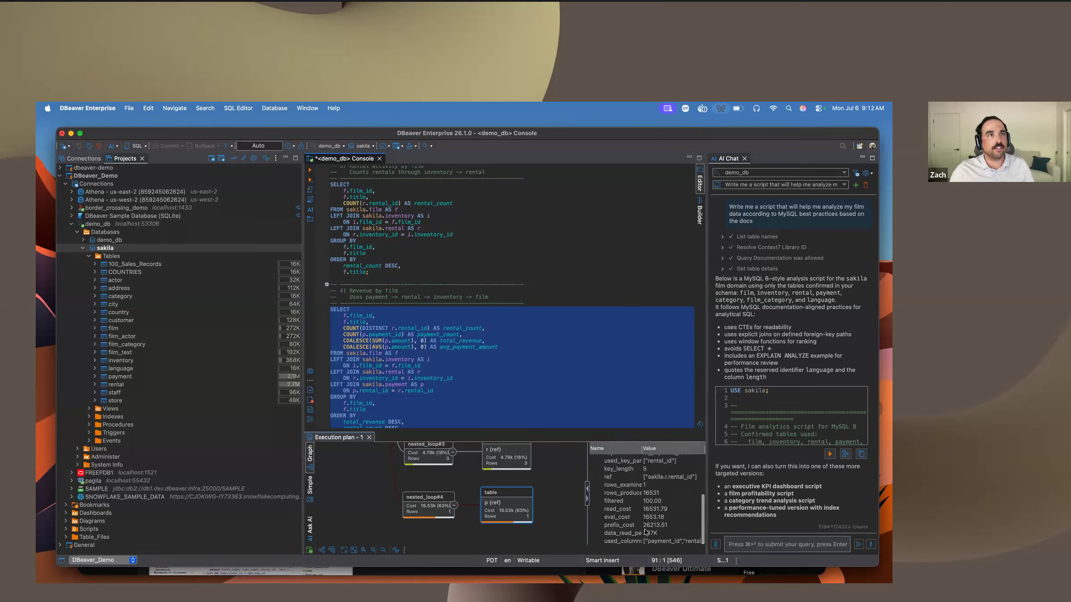
{"action": "left_click_drag", "start_coordinate": [642, 449], "coordinate": [661, 449]}
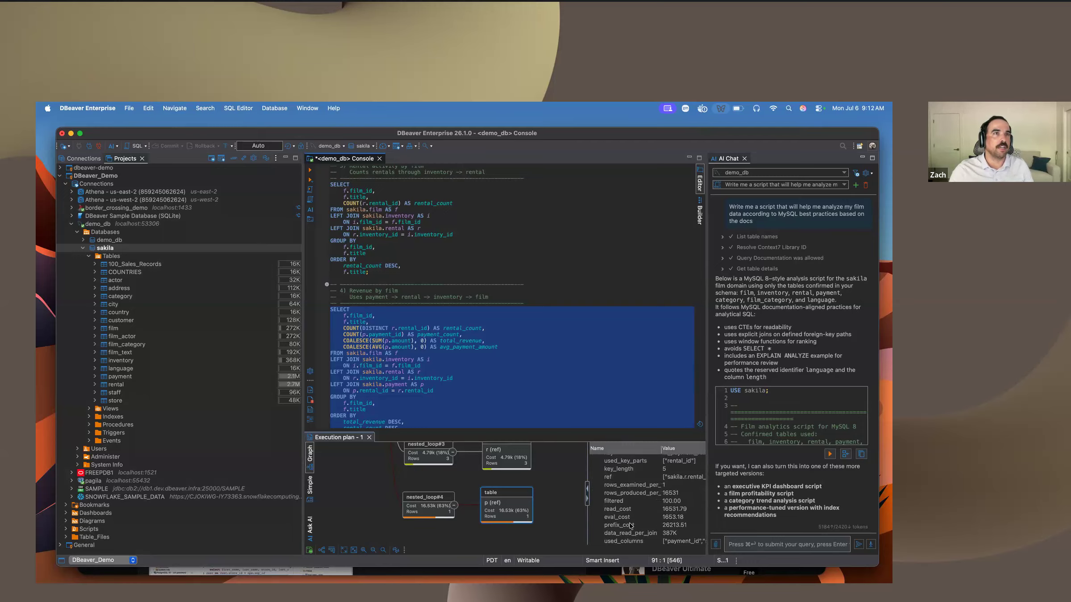
{"action": "scroll", "coordinate": [635, 524], "scroll_direction": "right", "scroll_amount": 3}
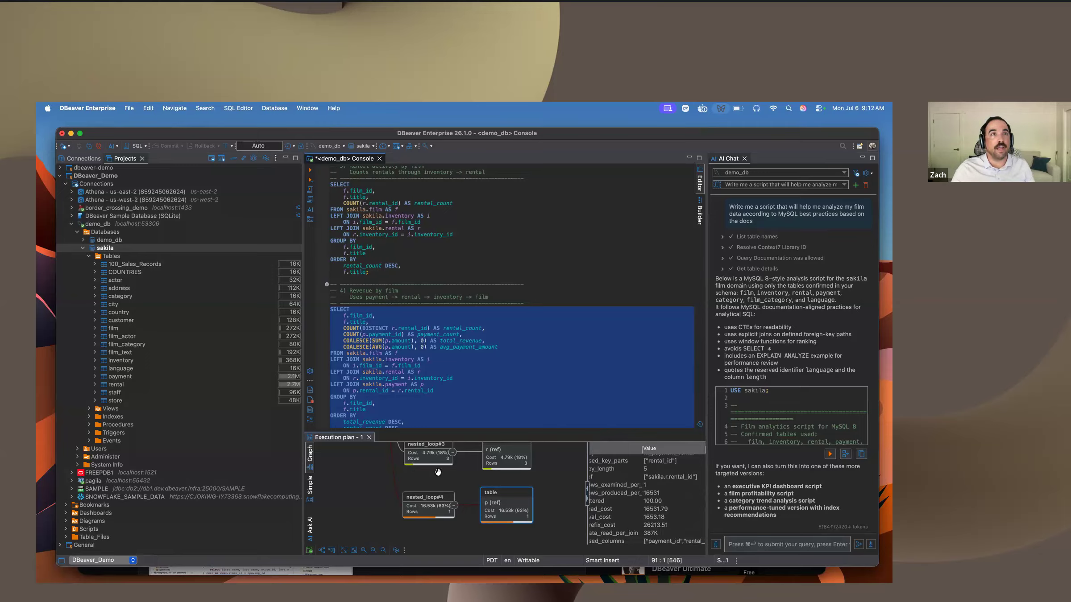
Step: Ask the AI to explain the revenue query's execution plan and read through its execution flow explanation
{"action": "left_click", "coordinate": [310, 527]}
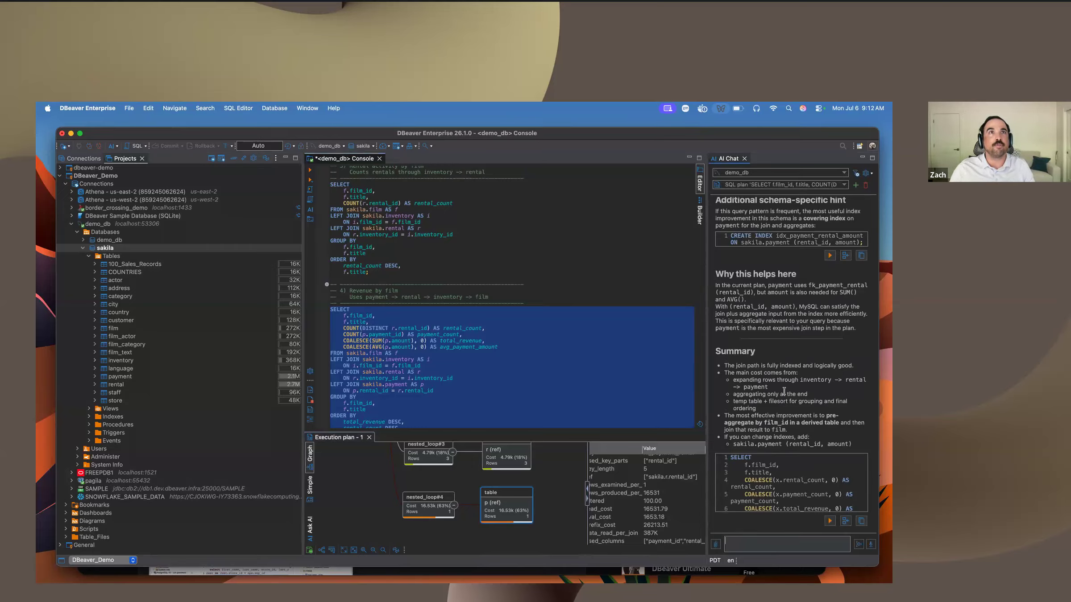
{"action": "scroll", "coordinate": [784, 391], "scroll_direction": "up", "scroll_amount": 20}
{"action": "scroll", "coordinate": [785, 393], "scroll_direction": "up", "scroll_amount": 10}
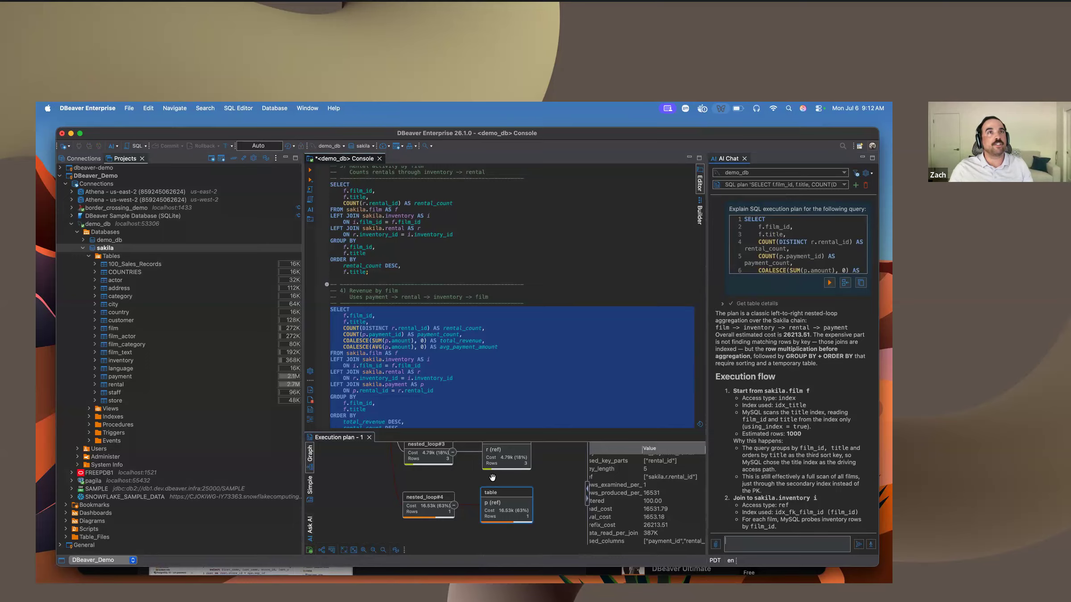
{"action": "scroll", "coordinate": [824, 350], "scroll_direction": "down", "scroll_amount": 4}
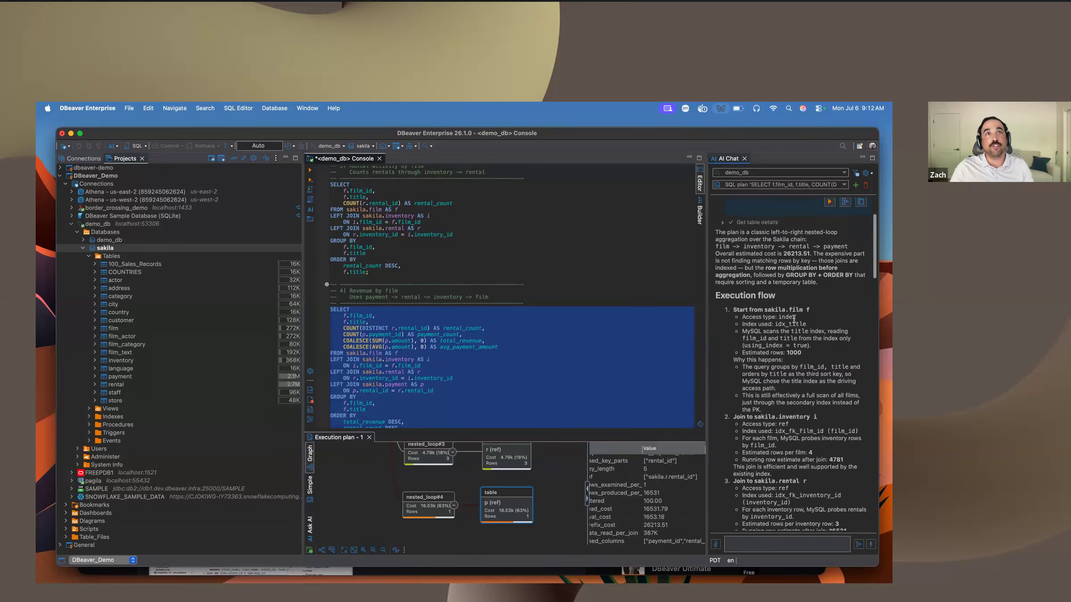
{"action": "scroll", "coordinate": [777, 312], "scroll_direction": "down", "scroll_amount": 1}
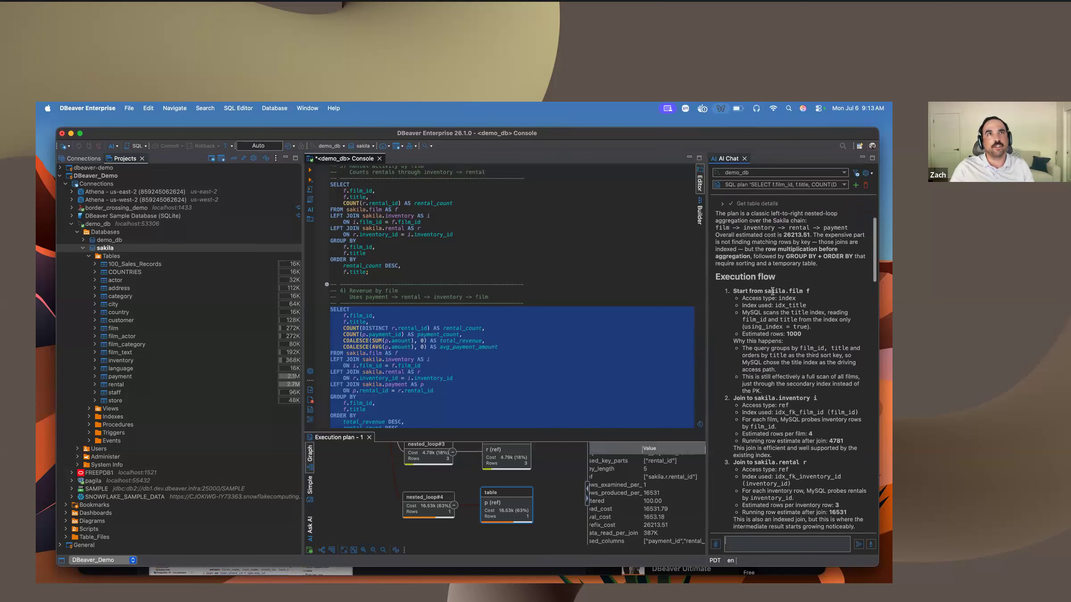
{"action": "scroll", "coordinate": [810, 324], "scroll_direction": "down", "scroll_amount": 8}
{"action": "scroll", "coordinate": [810, 324], "scroll_direction": "down", "scroll_amount": 12}
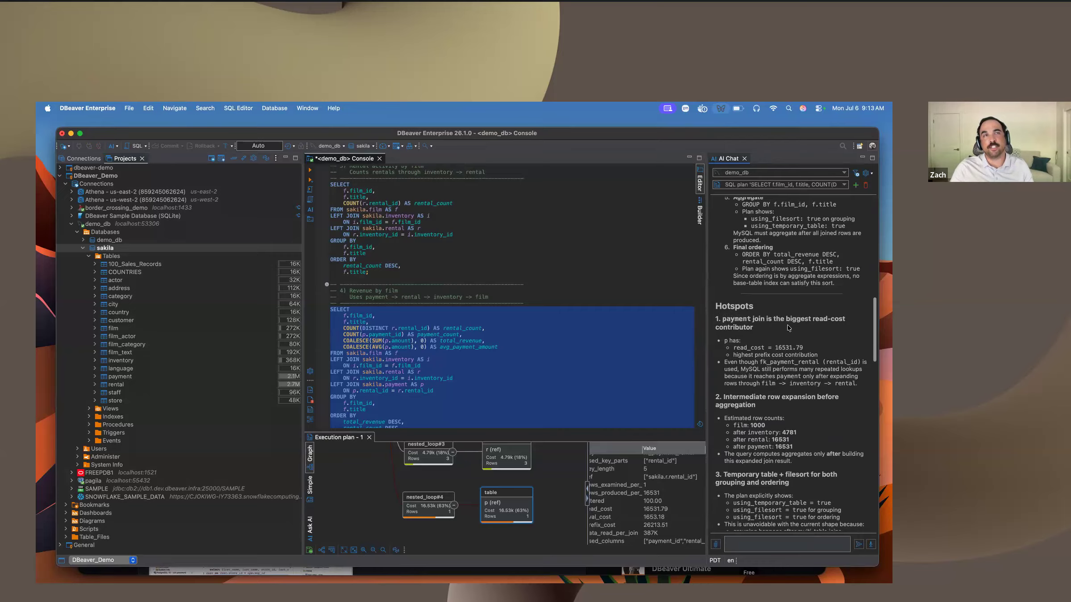
Step: Read the AI's explanation of the plan's hotspots, performance issues, targeted query improvement and index suggestion
{"action": "scroll", "coordinate": [737, 343], "scroll_direction": "down", "scroll_amount": 1}
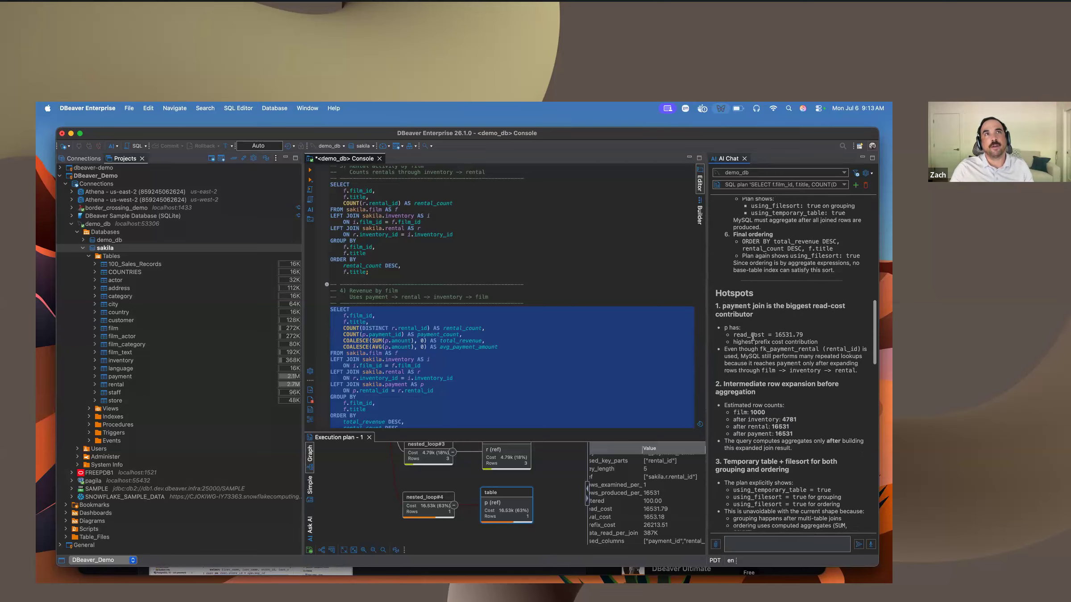
{"action": "scroll", "coordinate": [804, 363], "scroll_direction": "down", "scroll_amount": 10}
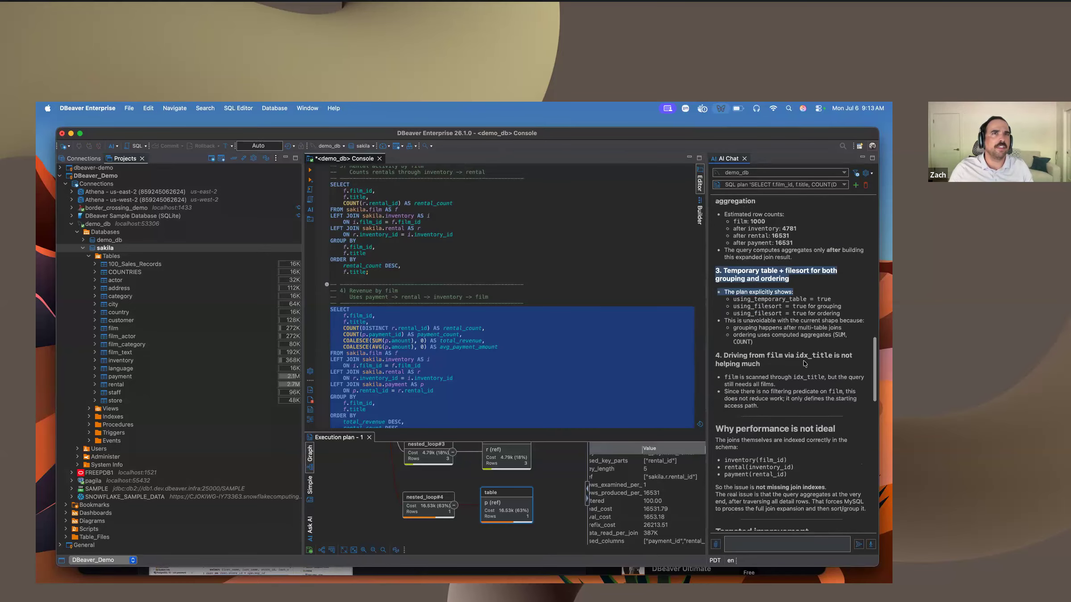
{"action": "scroll", "coordinate": [803, 359], "scroll_direction": "down", "scroll_amount": 4}
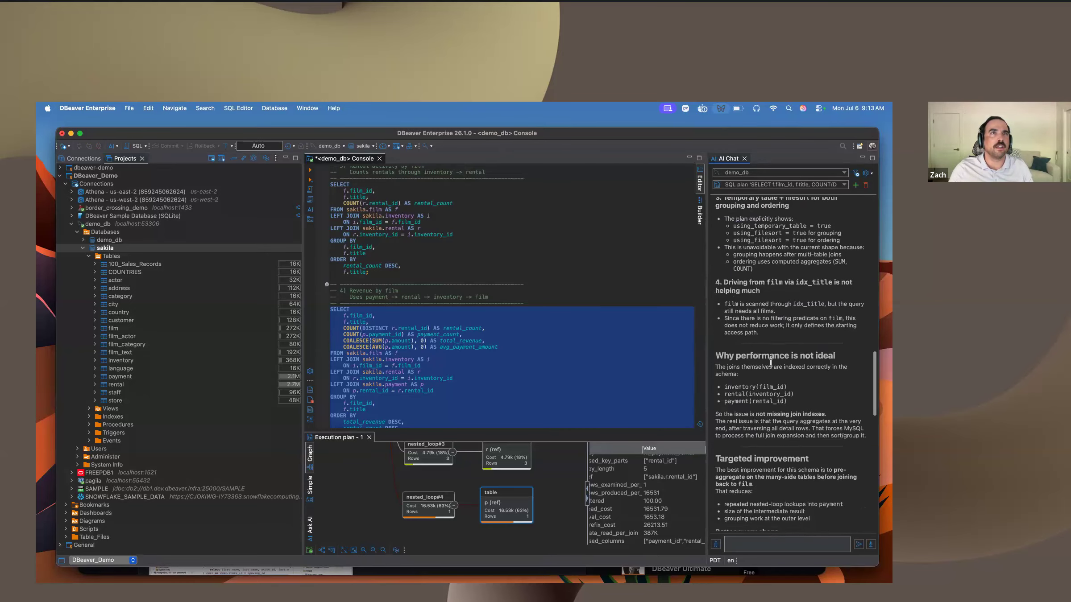
{"action": "scroll", "coordinate": [796, 374], "scroll_direction": "down", "scroll_amount": 6}
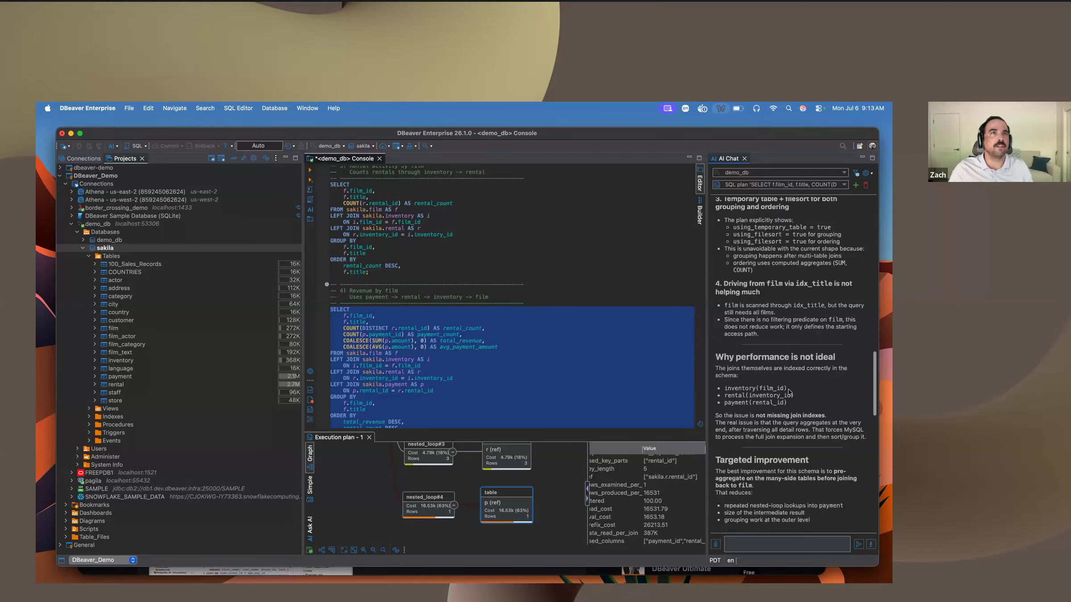
{"action": "scroll", "coordinate": [791, 387], "scroll_direction": "down", "scroll_amount": 1}
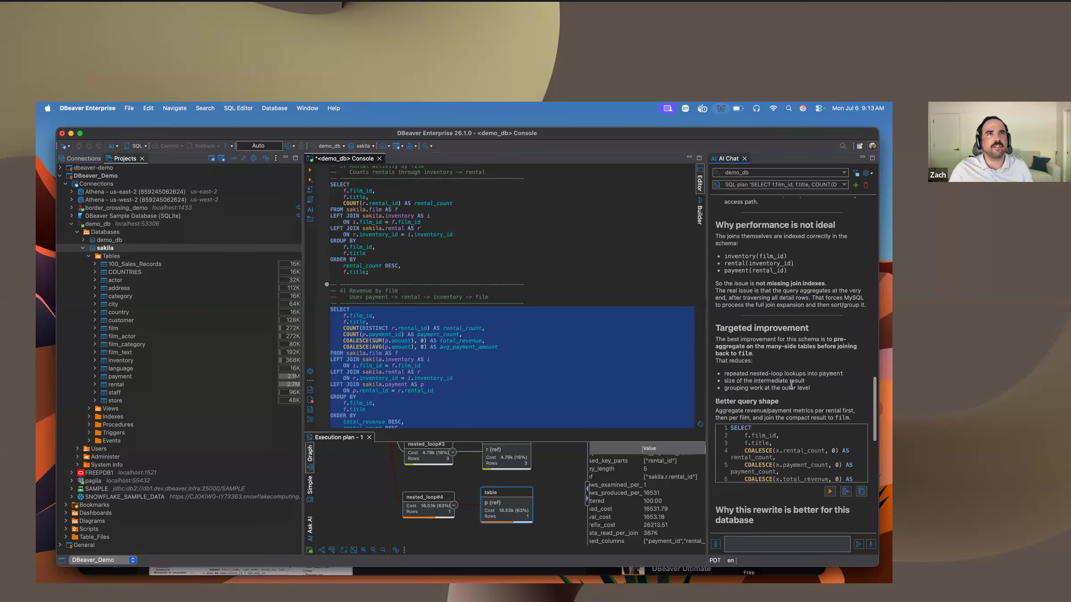
{"action": "scroll", "coordinate": [791, 385], "scroll_direction": "down", "scroll_amount": 12}
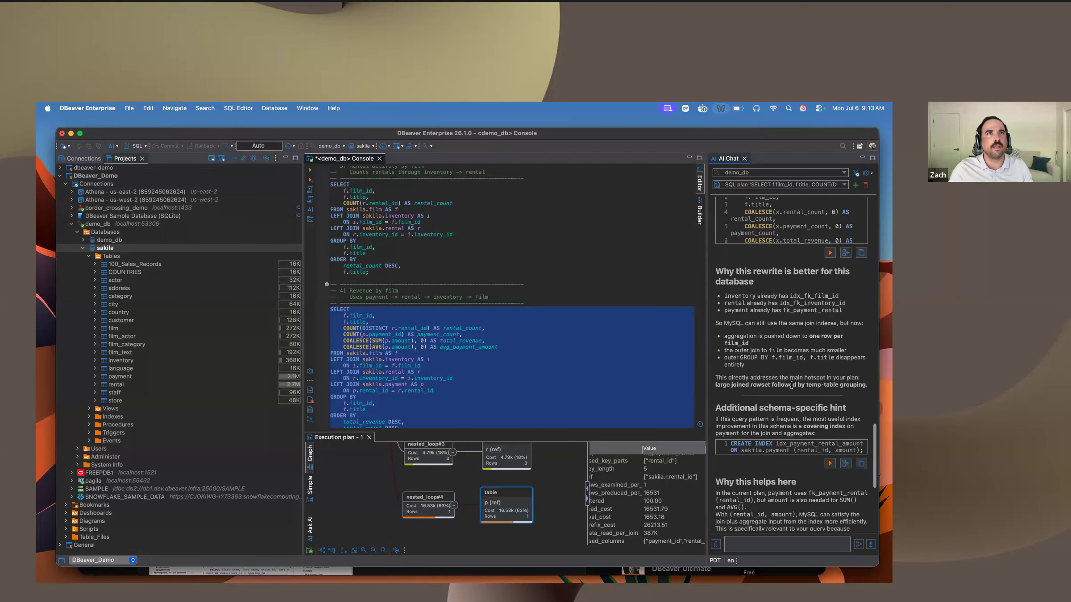
{"action": "scroll", "coordinate": [803, 395], "scroll_direction": "down", "scroll_amount": 3}
{"action": "scroll", "coordinate": [816, 397], "scroll_direction": "down", "scroll_amount": 2}
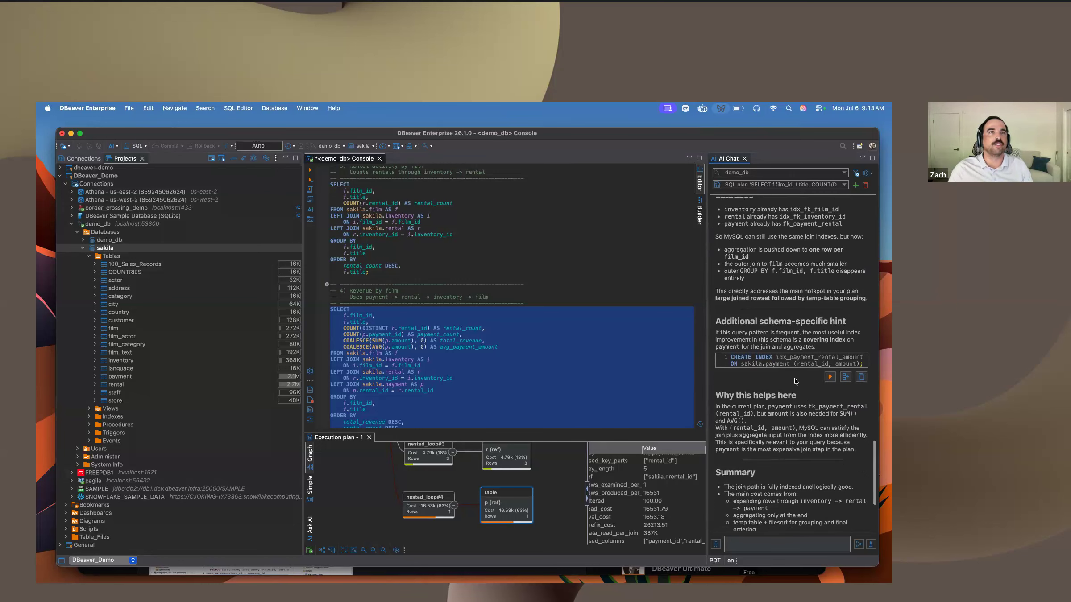
Step: Replace the selected revenue by film query in the console with the AI's pre-aggregated rewrite from Better query shape
{"action": "scroll", "coordinate": [796, 381], "scroll_direction": "up", "scroll_amount": 8}
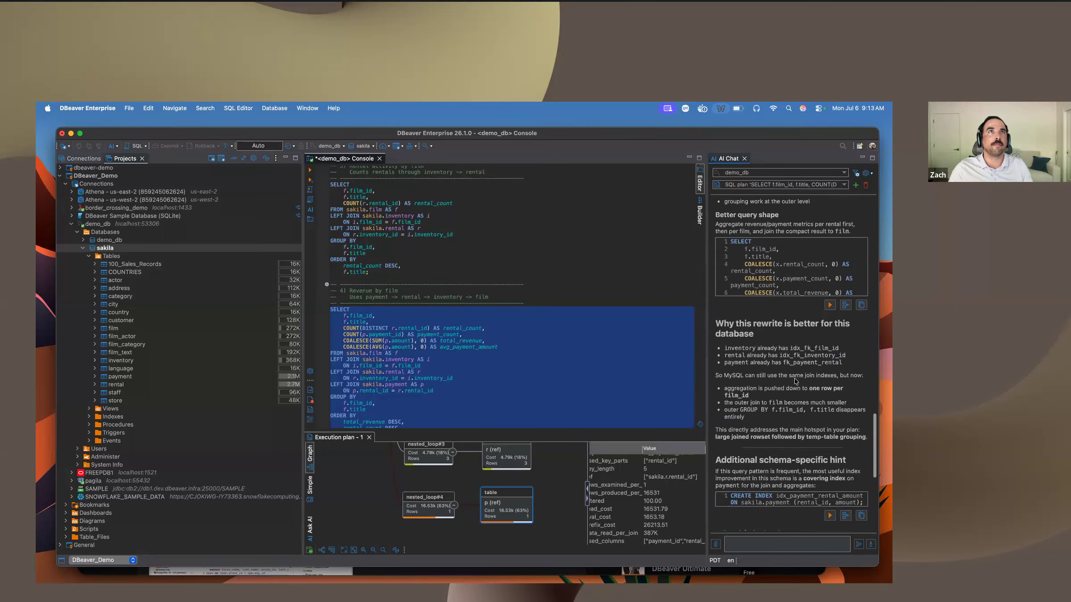
{"action": "scroll", "coordinate": [795, 382], "scroll_direction": "up", "scroll_amount": 3}
{"action": "scroll", "coordinate": [791, 334], "scroll_direction": "down", "scroll_amount": 3}
{"action": "scroll", "coordinate": [790, 334], "scroll_direction": "up", "scroll_amount": 3}
{"action": "scroll", "coordinate": [781, 321], "scroll_direction": "up", "scroll_amount": 2}
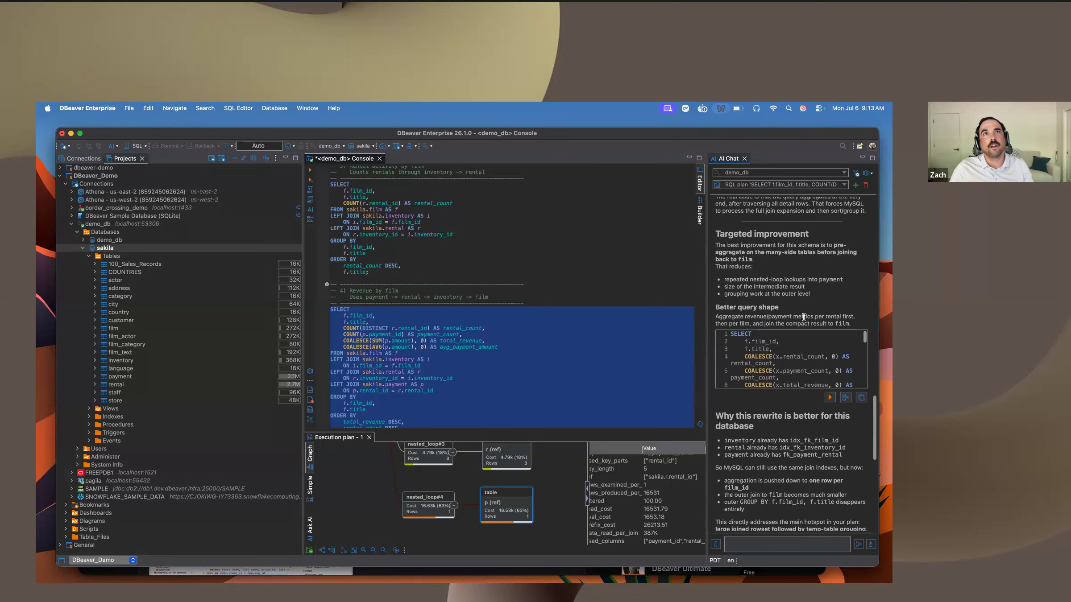
{"action": "left_click", "coordinate": [846, 397]}
Step: Examine the select, ordering_operation, grouping_operation and nested loop nodes in the existing execution plan graph
{"action": "scroll", "coordinate": [542, 305], "scroll_direction": "up", "scroll_amount": 2}
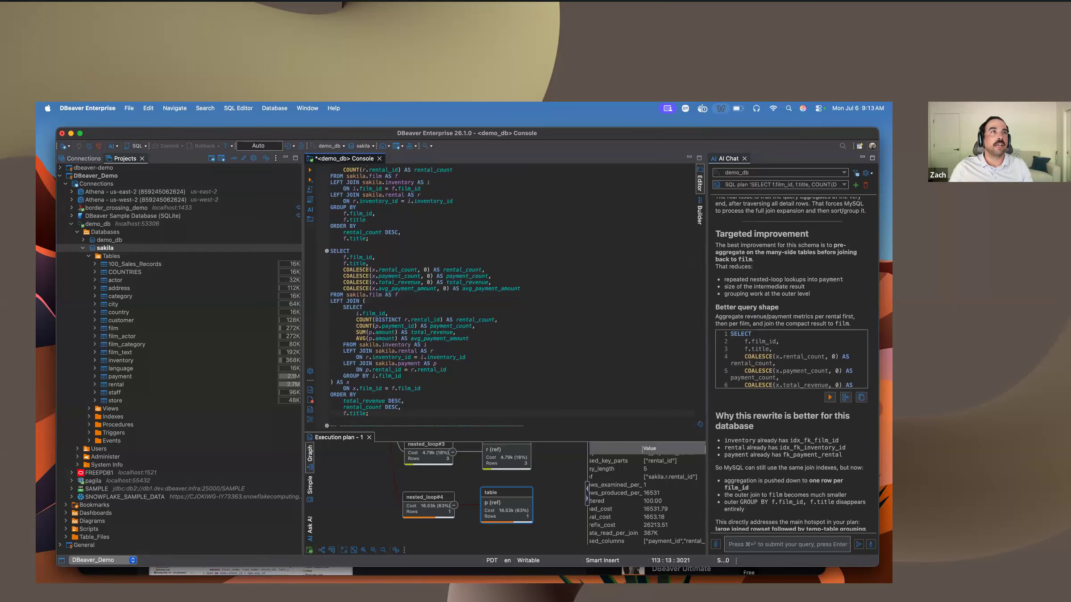
{"action": "scroll", "coordinate": [463, 500], "scroll_direction": "up", "scroll_amount": 5}
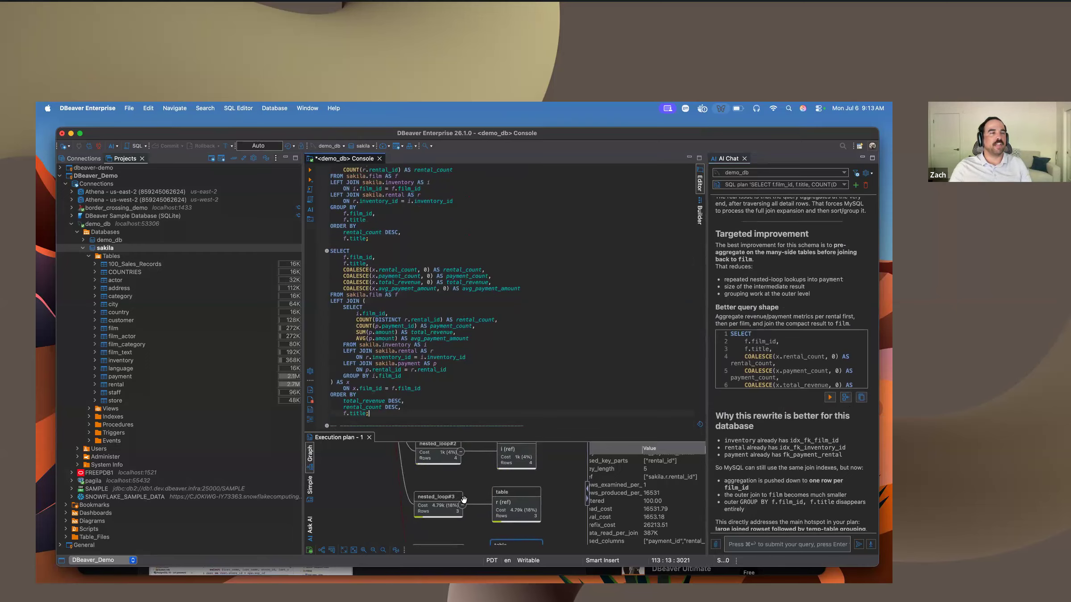
{"action": "scroll", "coordinate": [463, 500], "scroll_direction": "up", "scroll_amount": 10}
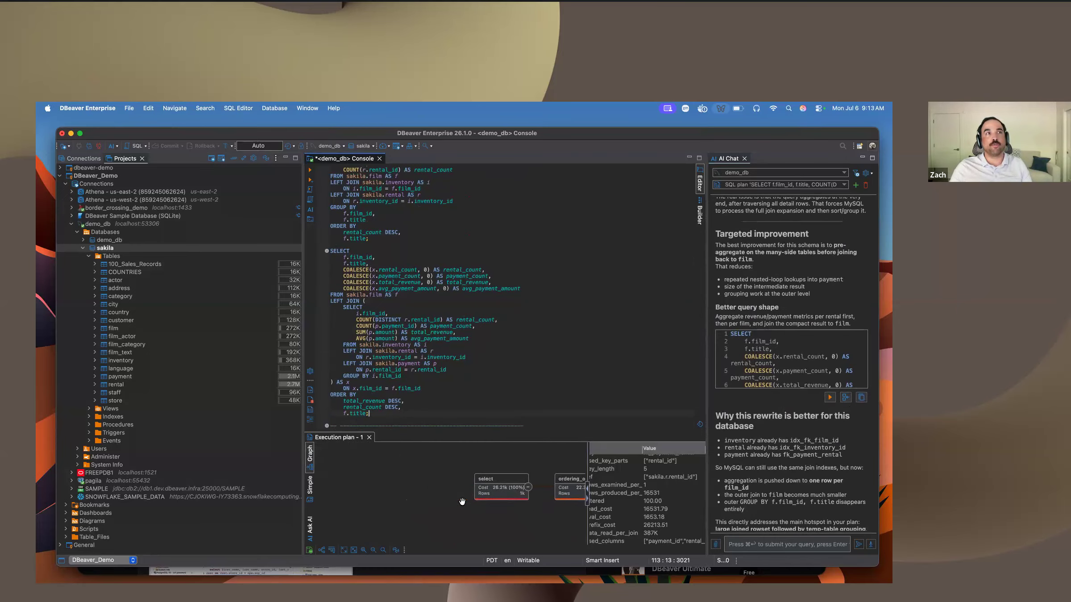
{"action": "scroll", "coordinate": [463, 501], "scroll_direction": "down", "scroll_amount": 8}
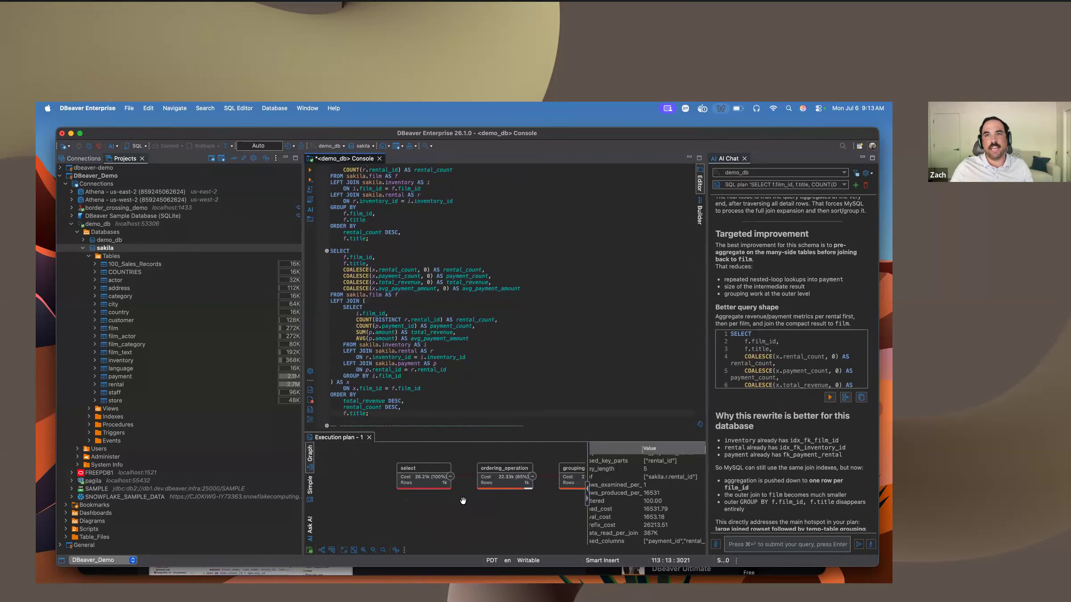
{"action": "scroll", "coordinate": [463, 501], "scroll_direction": "down", "scroll_amount": 5}
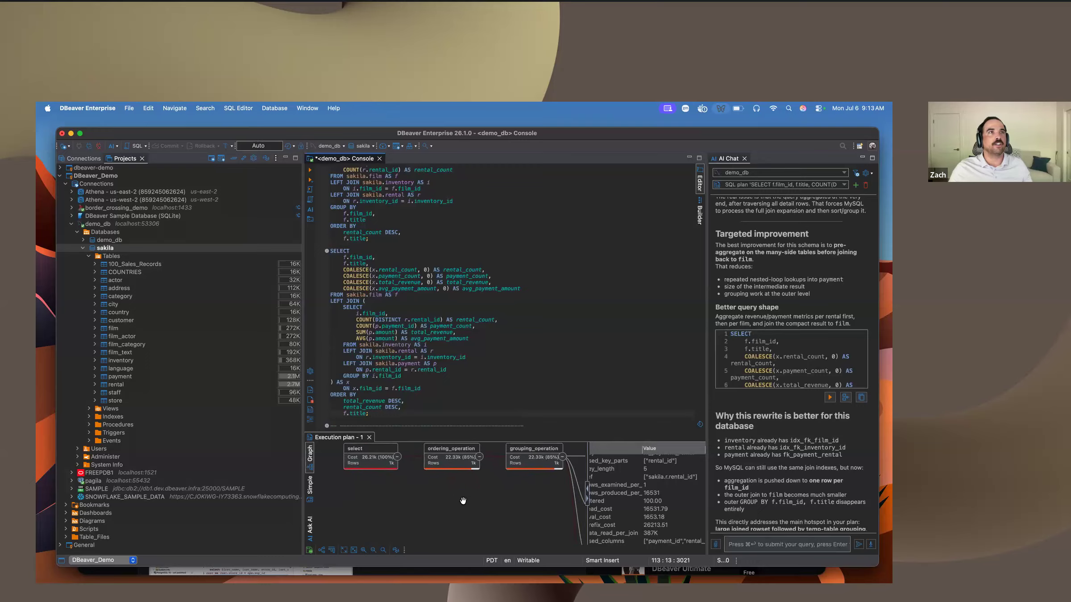
{"action": "scroll", "coordinate": [463, 501], "scroll_direction": "up", "scroll_amount": 3}
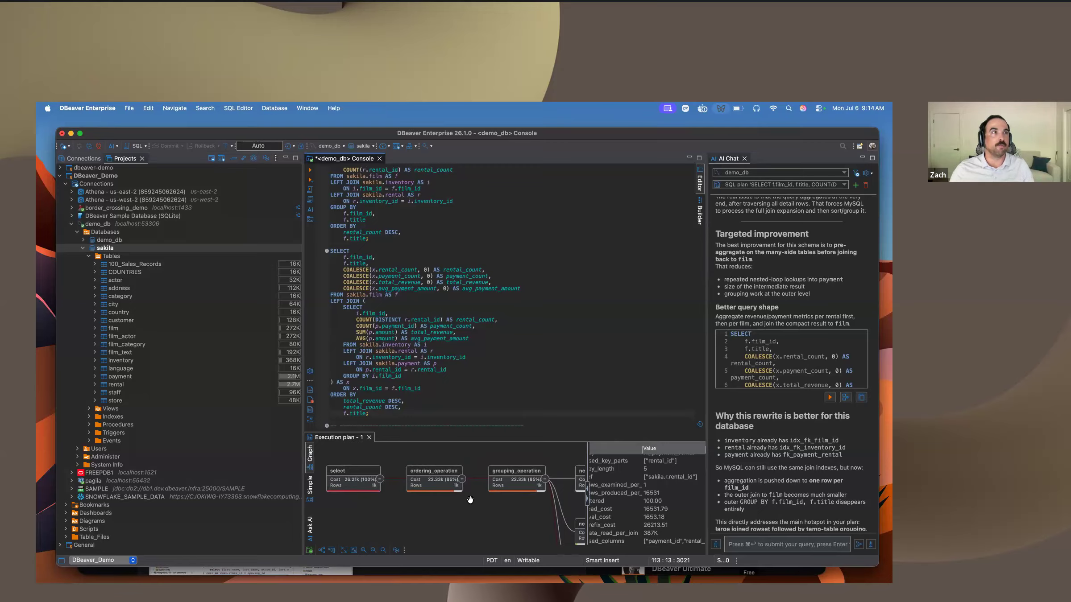
{"action": "scroll", "coordinate": [470, 500], "scroll_direction": "up", "scroll_amount": 2}
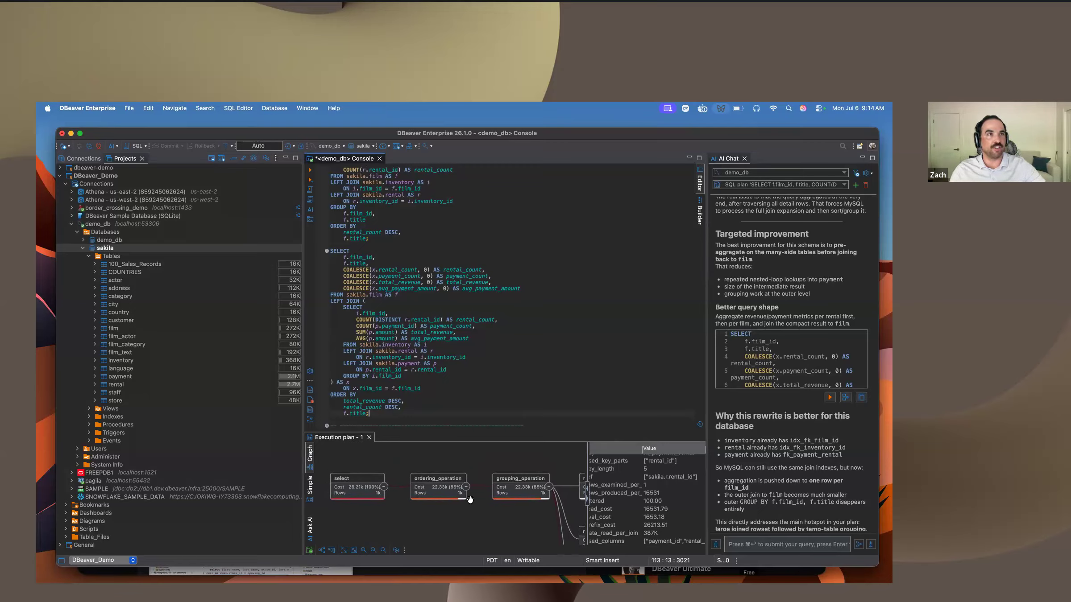
{"action": "scroll", "coordinate": [498, 496], "scroll_direction": "right", "scroll_amount": 3}
{"action": "scroll", "coordinate": [508, 478], "scroll_direction": "left", "scroll_amount": 3}
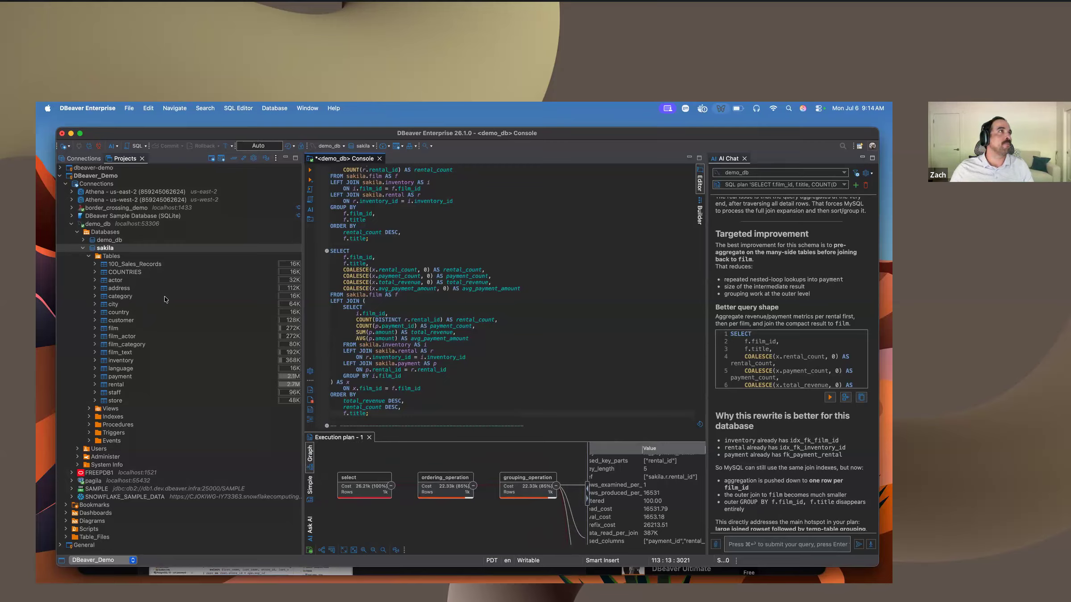
Step: Open the film table of the sakila database to view its data
{"action": "left_click", "coordinate": [149, 328]}
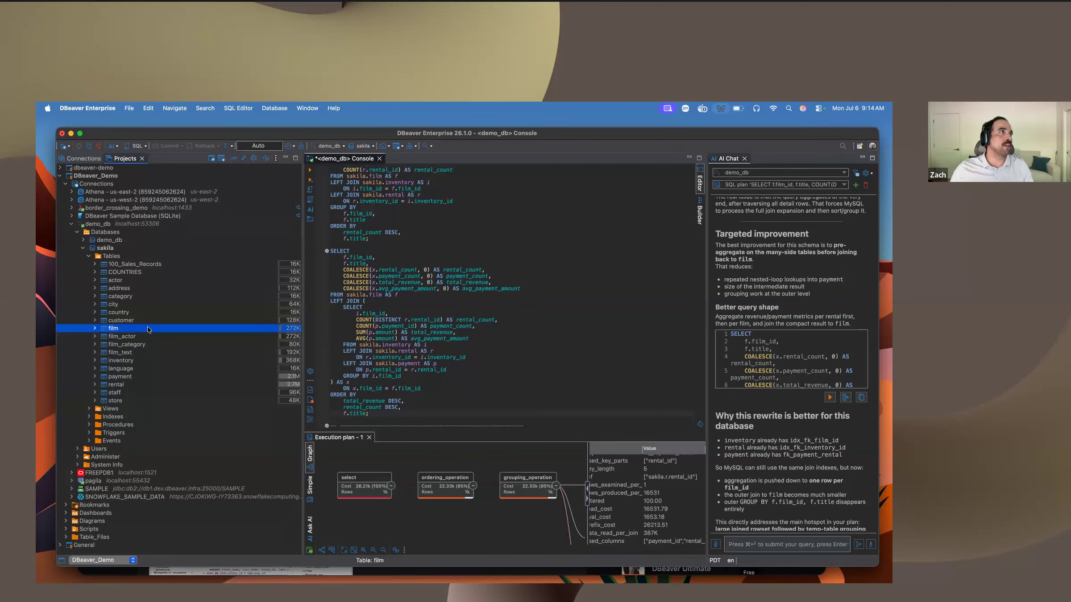
{"action": "right_click", "coordinate": [147, 328]}
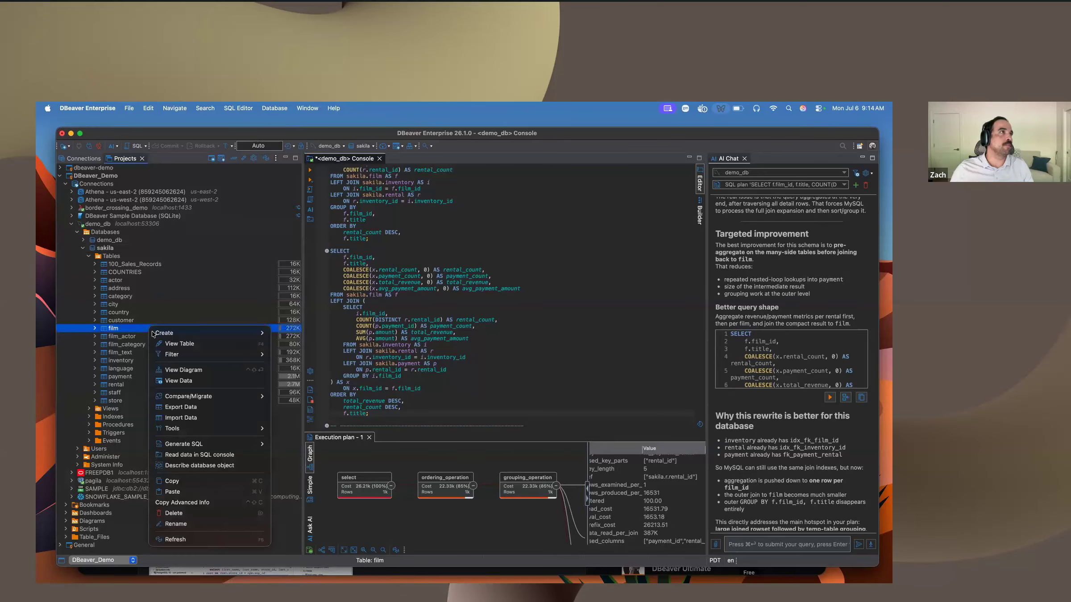
{"action": "left_click", "coordinate": [176, 344]}
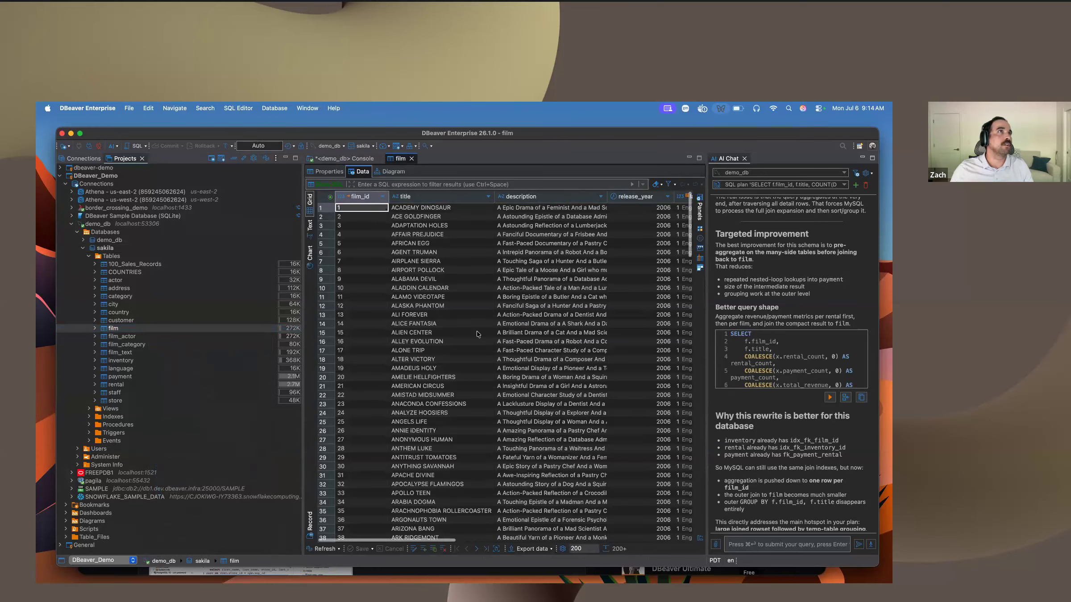
Step: Examine the film table's rows and its columns through rental_rate, length, replacement_cost and rating
{"action": "left_click", "coordinate": [503, 333]}
{"action": "scroll", "coordinate": [498, 333], "scroll_direction": "down", "scroll_amount": 4}
{"action": "left_click", "coordinate": [520, 386]}
{"action": "scroll", "coordinate": [520, 387], "scroll_direction": "down", "scroll_amount": 12}
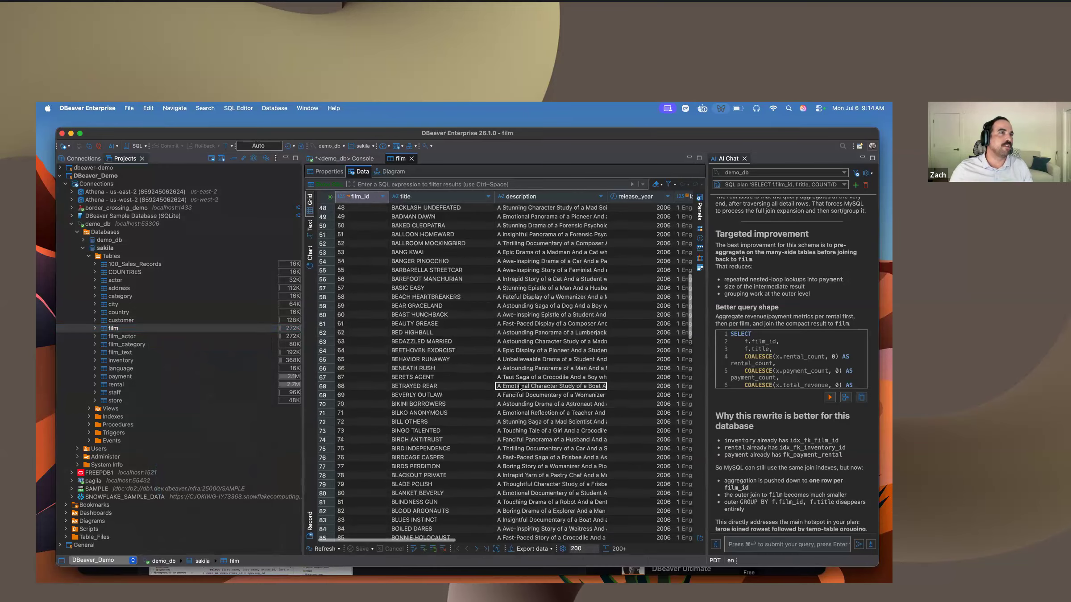
{"action": "scroll", "coordinate": [520, 387], "scroll_direction": "up", "scroll_amount": 15}
{"action": "scroll", "coordinate": [519, 387], "scroll_direction": "right", "scroll_amount": 5}
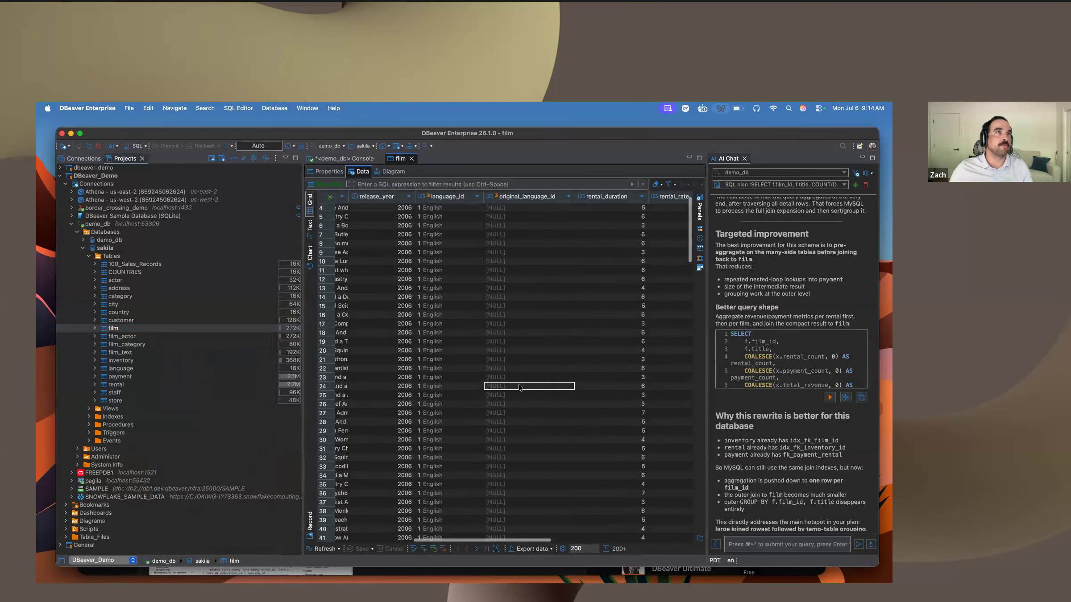
{"action": "scroll", "coordinate": [519, 387], "scroll_direction": "right", "scroll_amount": 3}
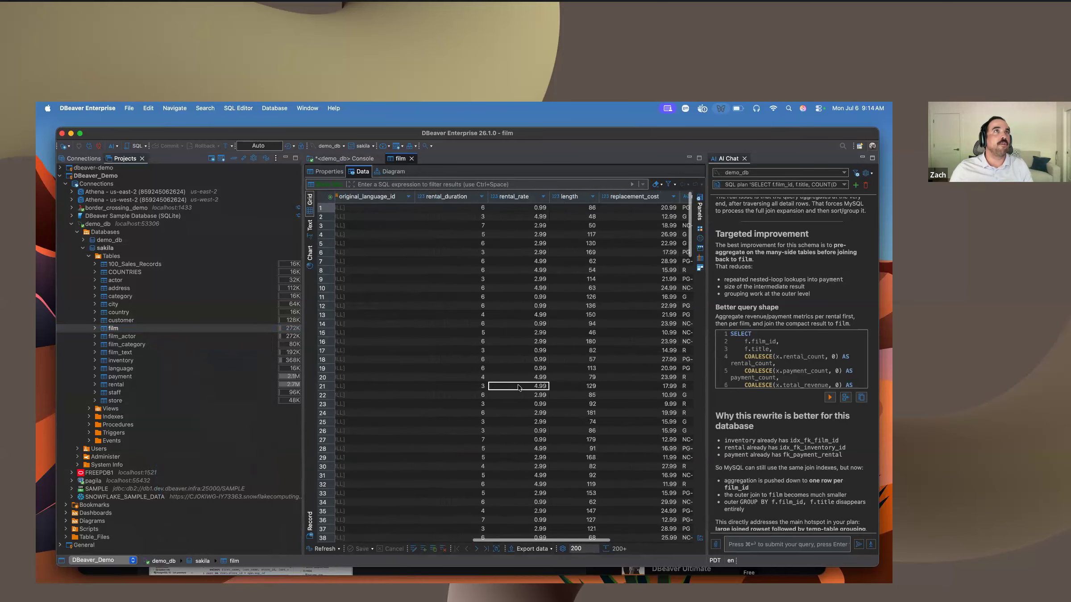
{"action": "scroll", "coordinate": [519, 386], "scroll_direction": "right", "scroll_amount": 2}
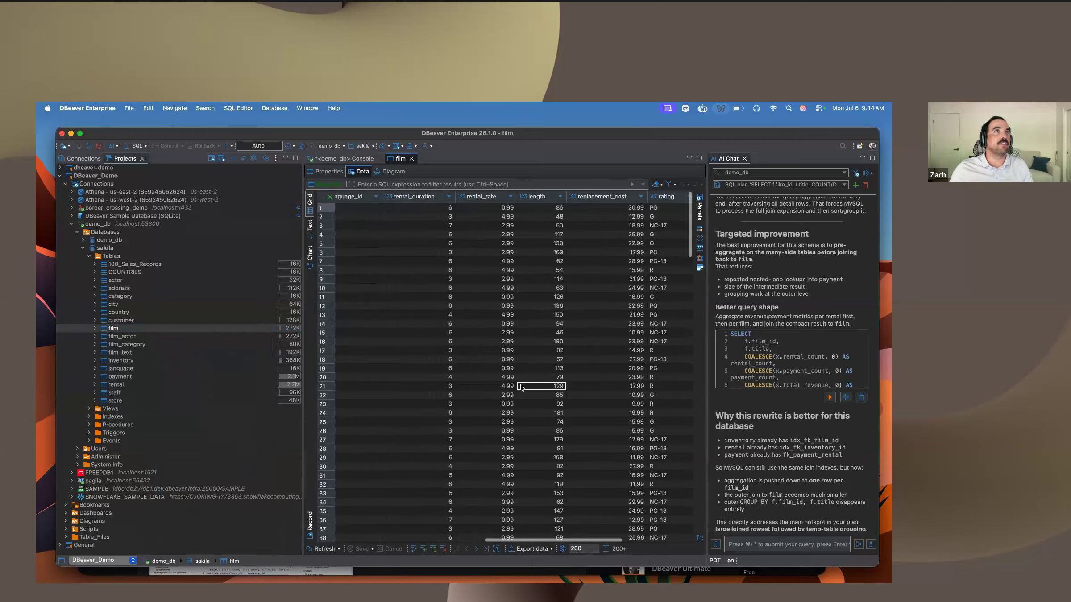
Step: Check the previously used filter expressions for the film table, then close the list without applying one
{"action": "left_click", "coordinate": [642, 185]}
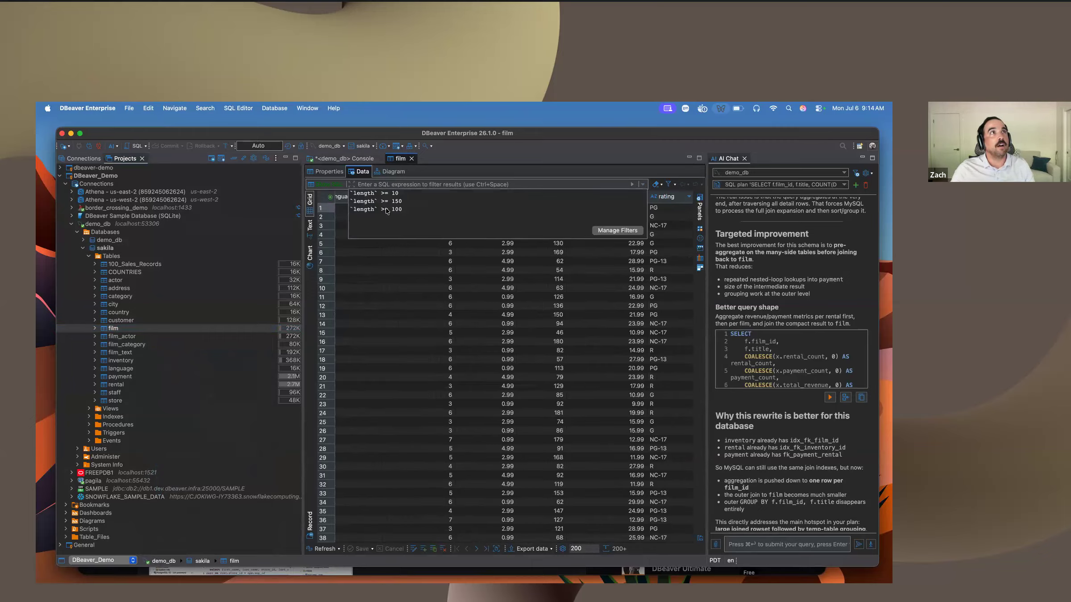
{"action": "left_click", "coordinate": [419, 269]}
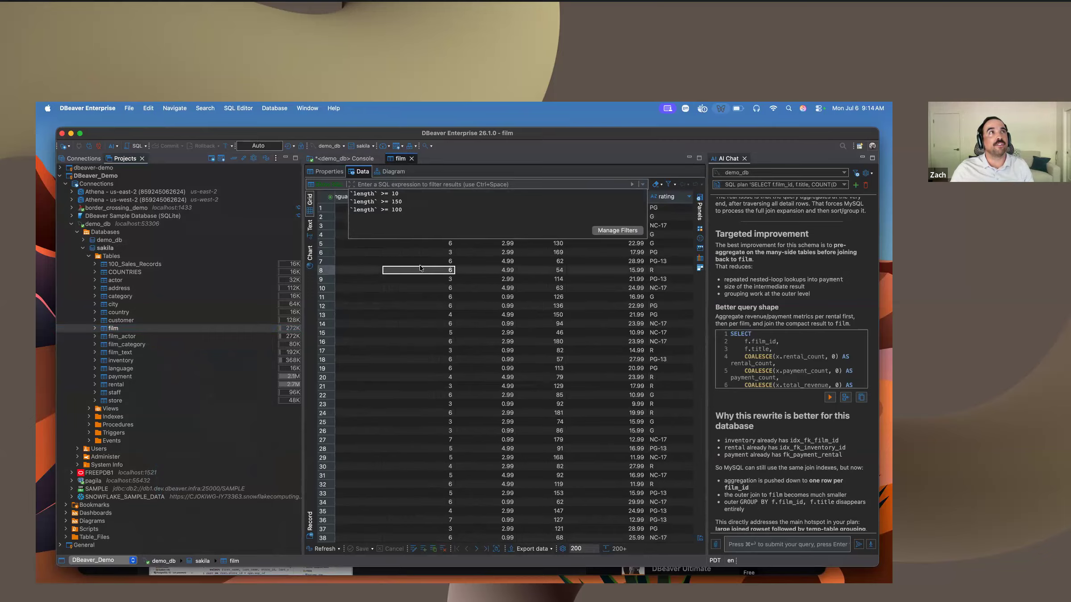
{"action": "left_click", "coordinate": [643, 185]}
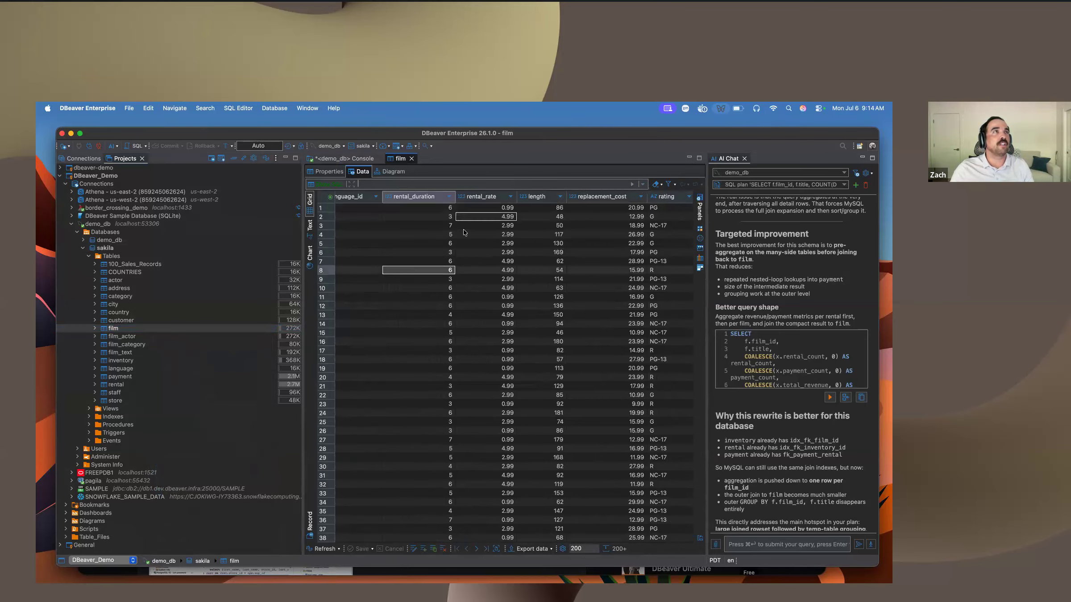
Step: Filter the film table to rows where `length` >= 50
{"action": "scroll", "coordinate": [464, 219], "scroll_direction": "left", "scroll_amount": 8}
{"action": "left_click", "coordinate": [450, 223]}
{"action": "scroll", "coordinate": [453, 216], "scroll_direction": "right", "scroll_amount": 8}
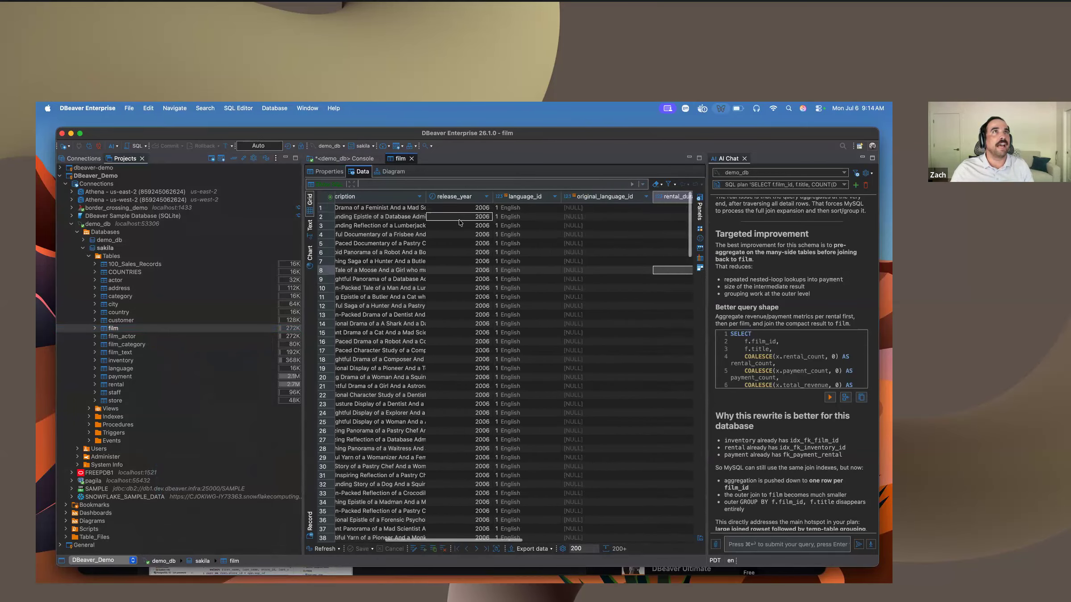
{"action": "scroll", "coordinate": [460, 223], "scroll_direction": "right", "scroll_amount": 5}
{"action": "left_click", "coordinate": [474, 184]}
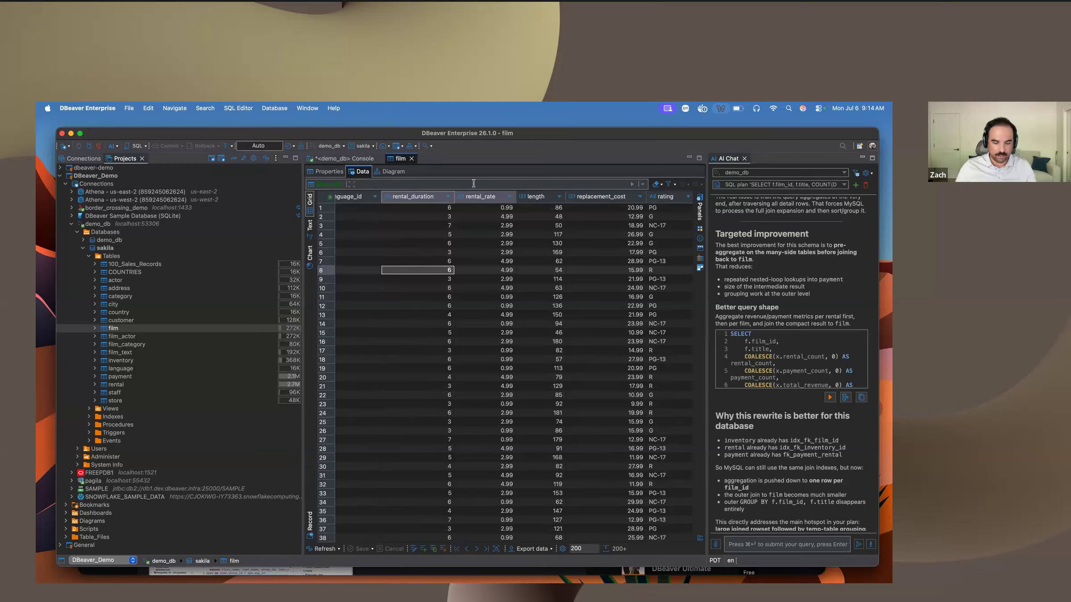
{"action": "type", "text": "le"}
{"action": "key", "text": "Return"}
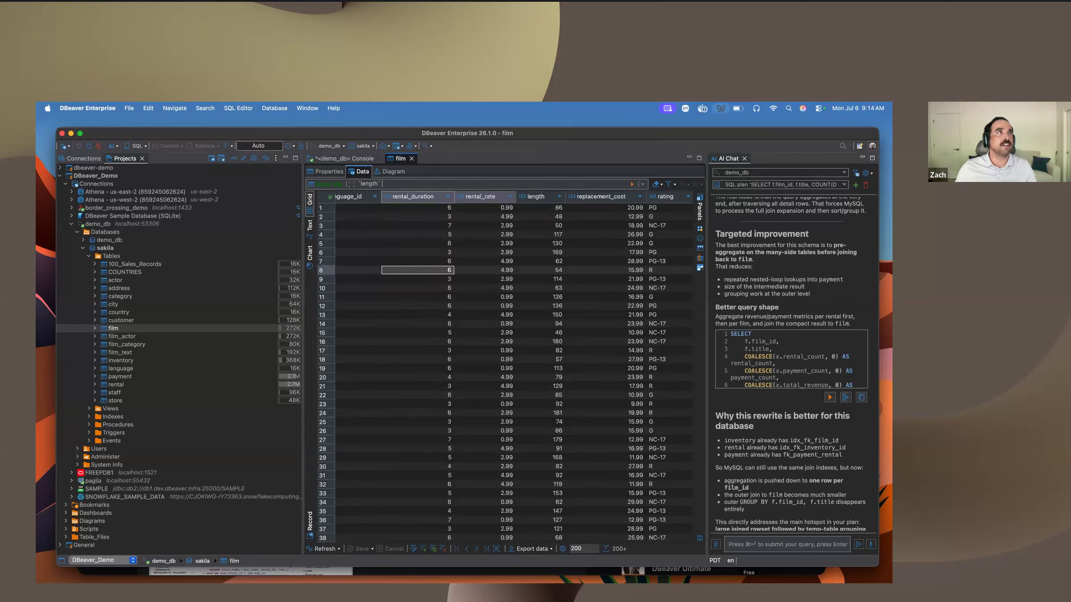
{"action": "type", "text": ">="}
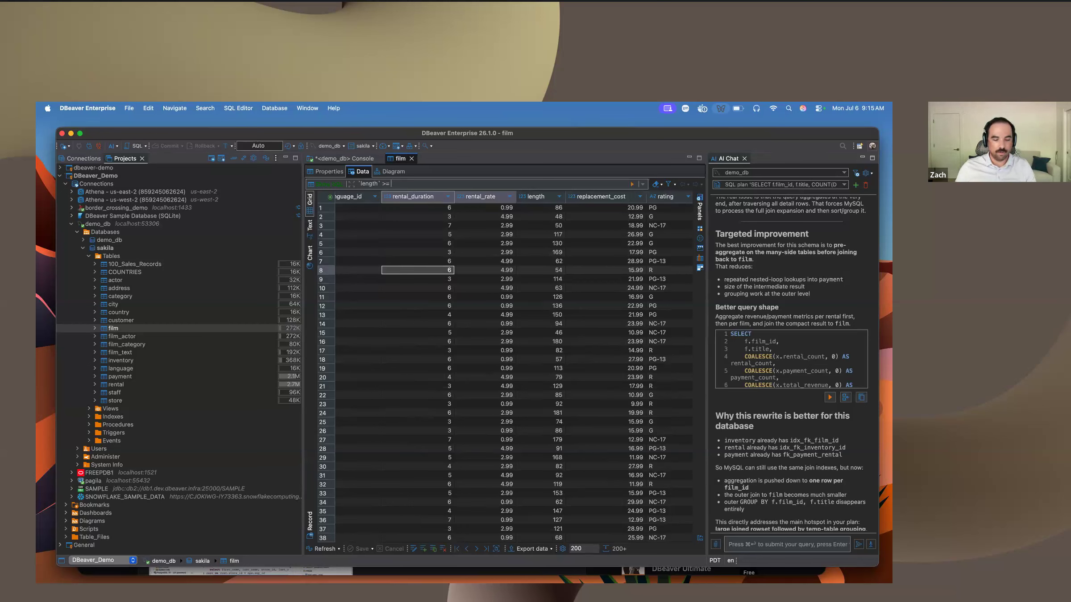
{"action": "type", "text": " 50"}
{"action": "key", "text": "Return"}
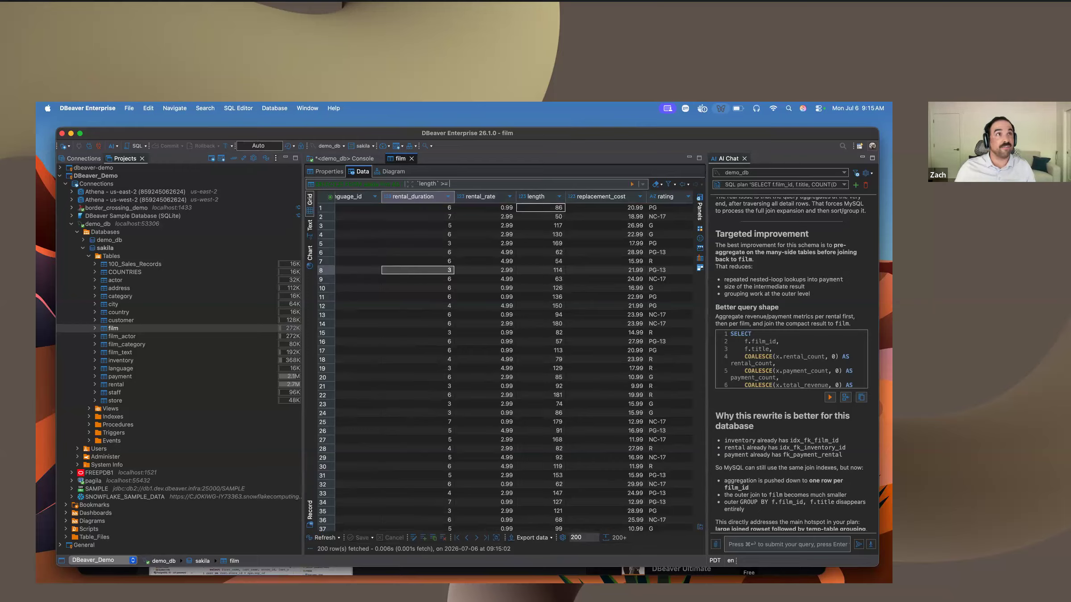
Step: Filter the film table with `length` >= 200, and replace that filter with `length` >= 160
{"action": "key", "text": "Return"}
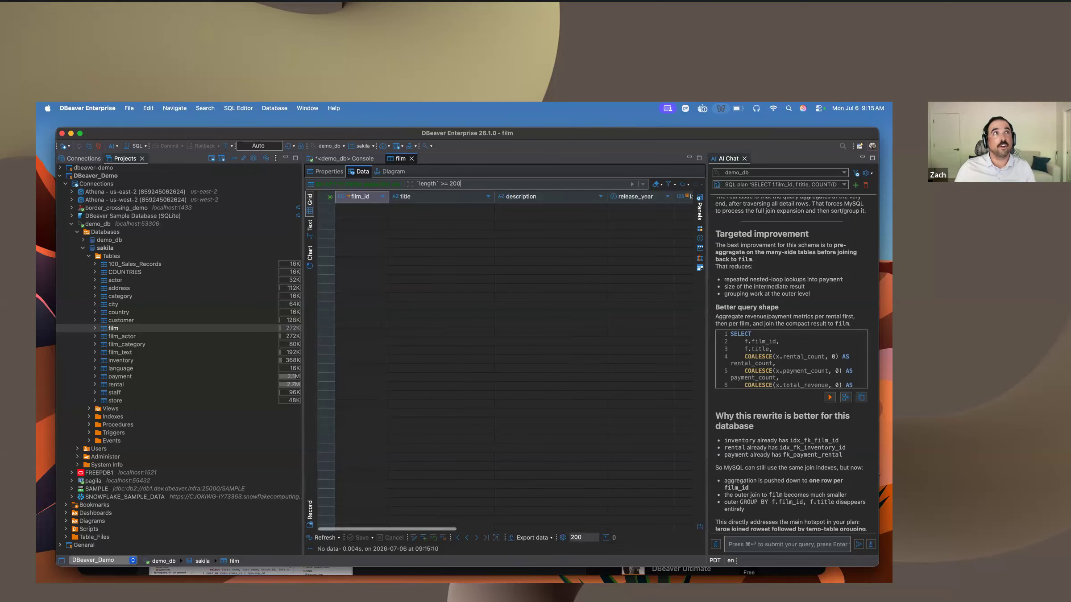
{"action": "key", "text": "BackSpace"}
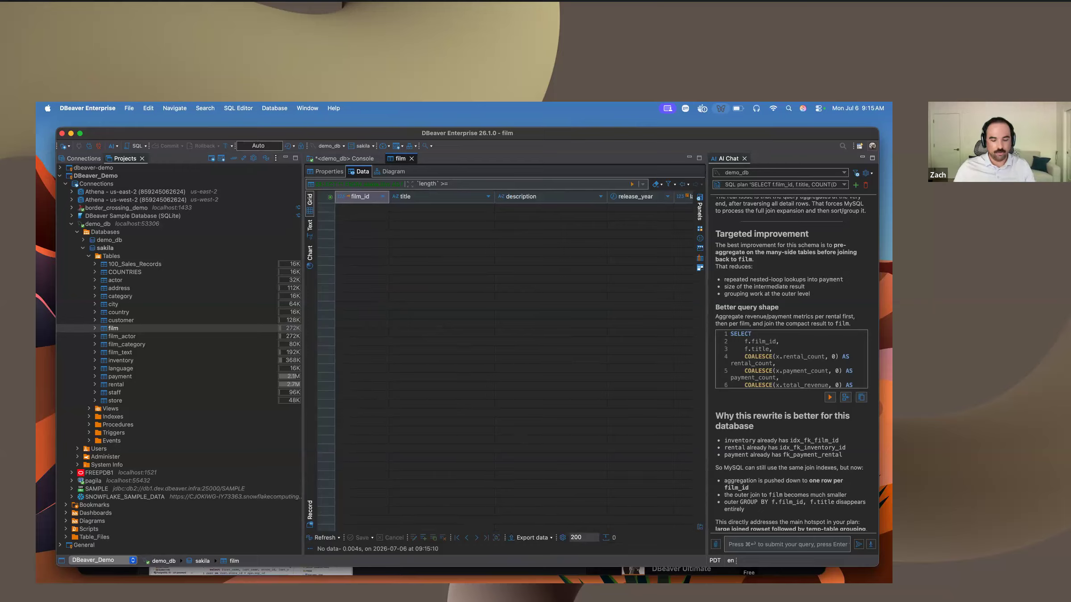
{"action": "type", "text": "160"}
{"action": "key", "text": "Return"}
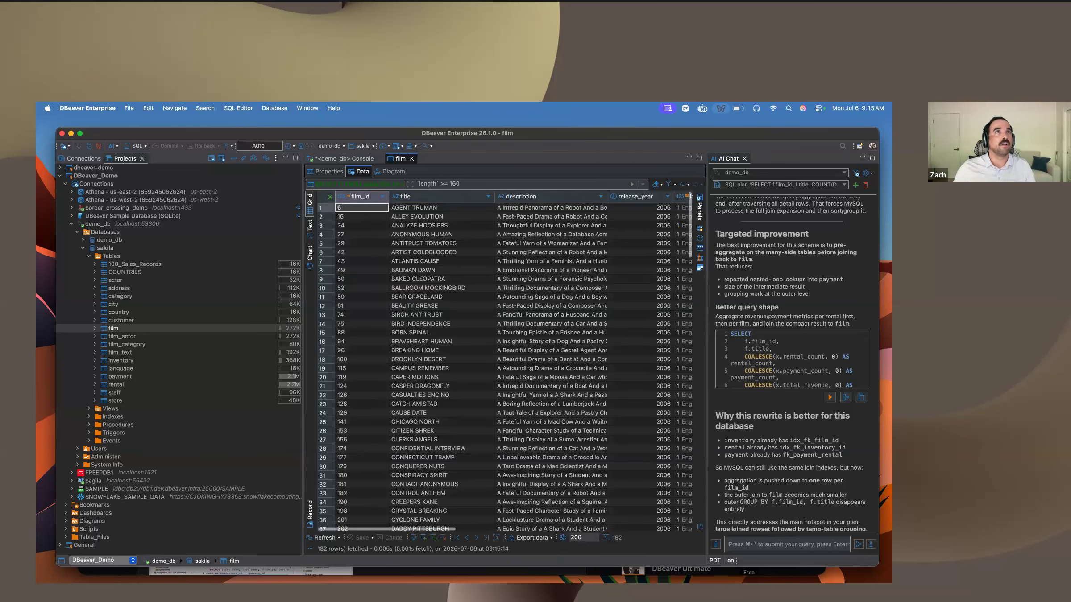
{"action": "scroll", "coordinate": [639, 296], "scroll_direction": "right", "scroll_amount": 5}
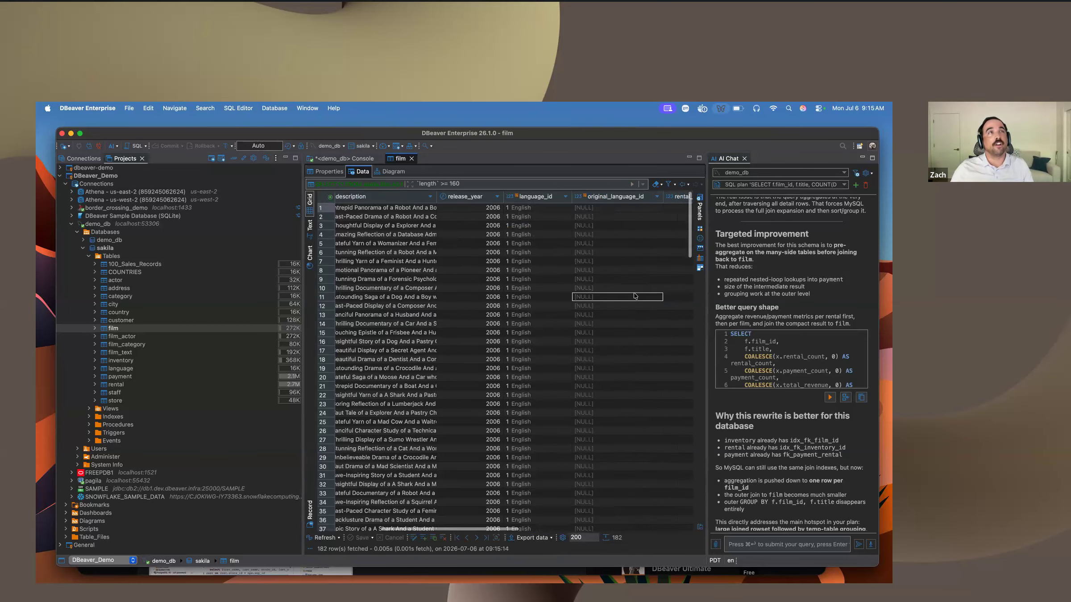
Step: In the film table's filter manager, title the `length` >= 50 expression "Fifty Minutes" and the `length` >= 10 expression "10 minutes"
{"action": "left_click", "coordinate": [642, 184]}
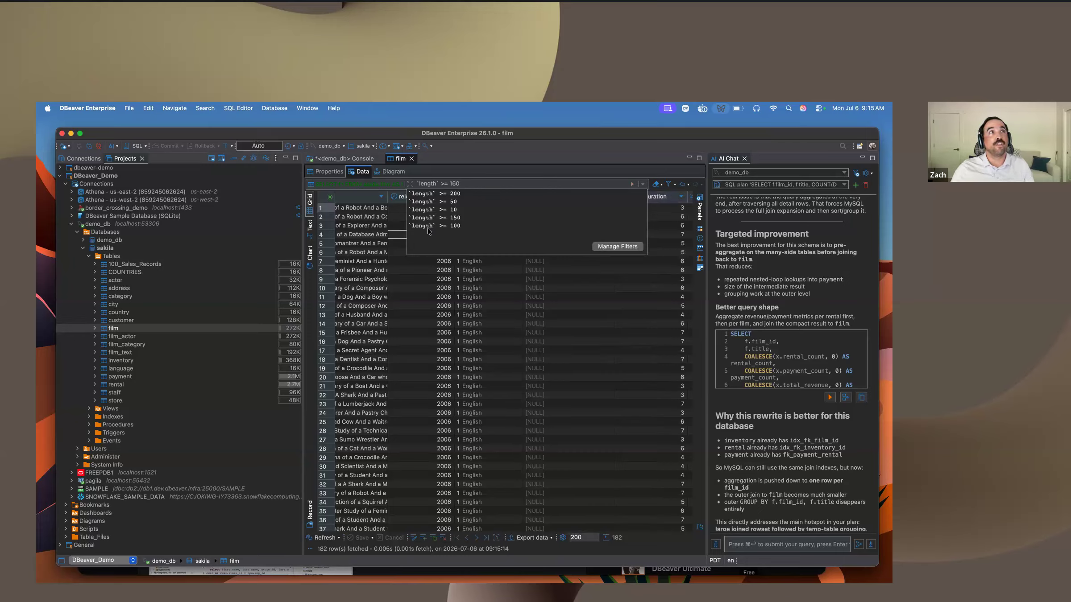
{"action": "left_click", "coordinate": [617, 248]}
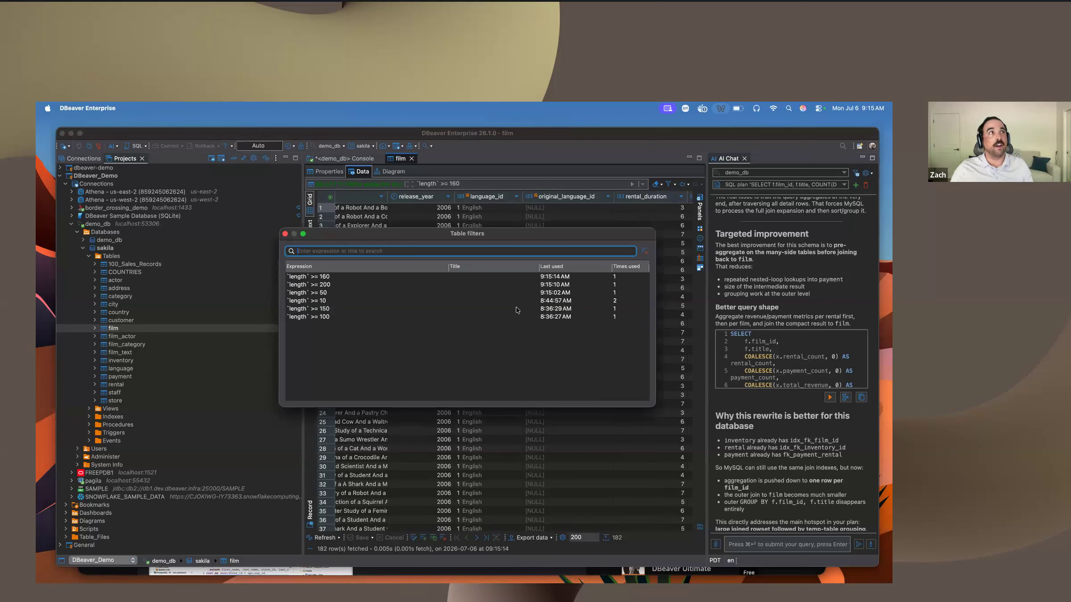
{"action": "left_click", "coordinate": [464, 293]}
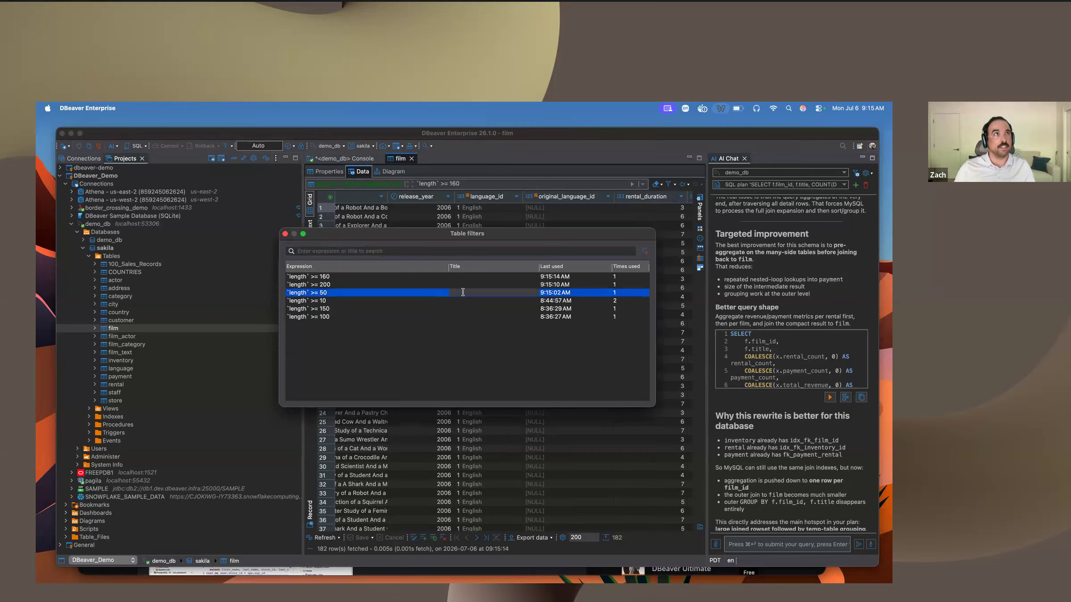
{"action": "type", "text": "Fifty Minutes"}
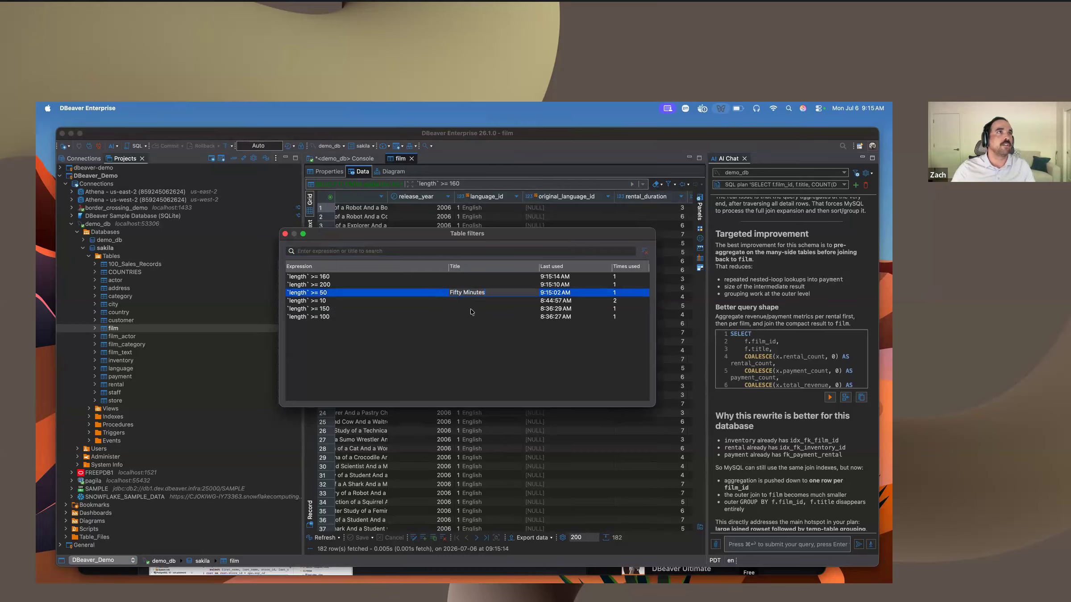
{"action": "left_click", "coordinate": [461, 301]}
{"action": "left_click", "coordinate": [462, 302]}
{"action": "type", "text": "10 minutes"}
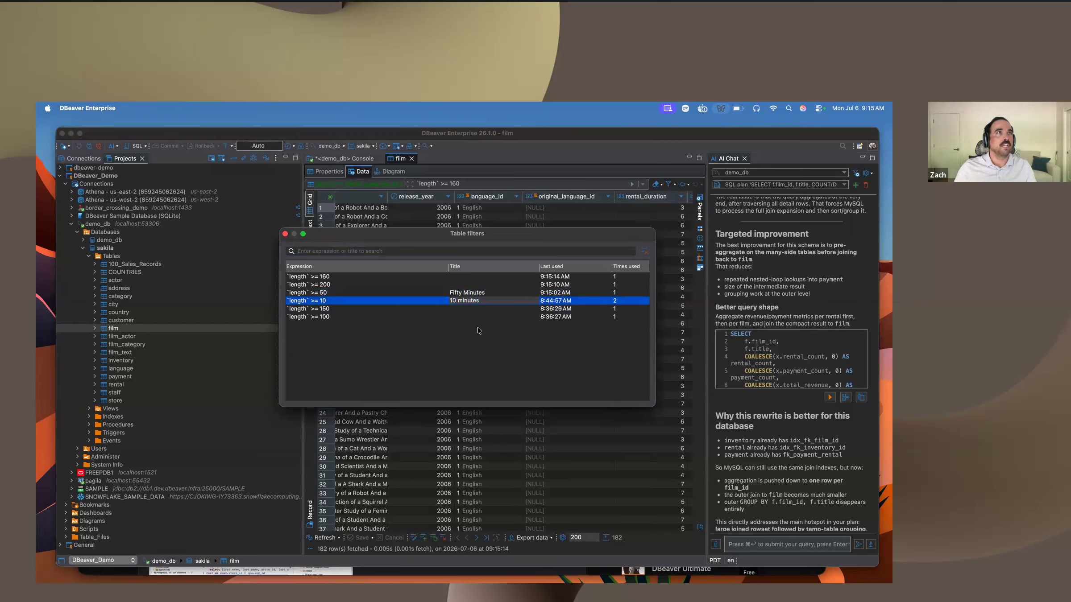
Step: Search the saved table filters for 10, and clear the search
{"action": "left_click", "coordinate": [453, 252]}
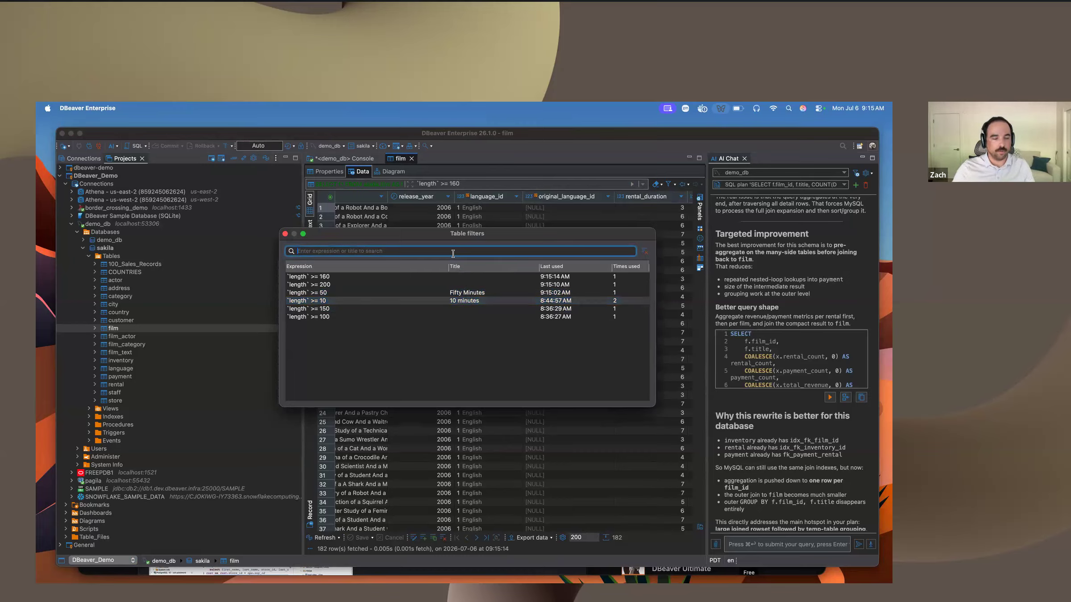
{"action": "type", "text": "10"}
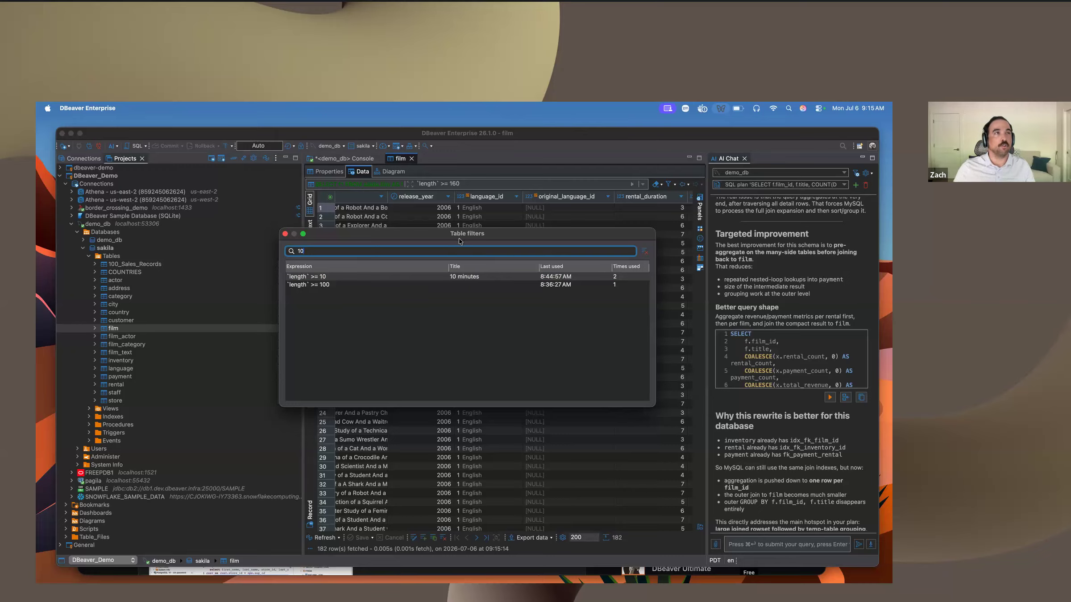
{"action": "key", "text": "BackSpace"}
{"action": "key", "text": "BackSpace"}
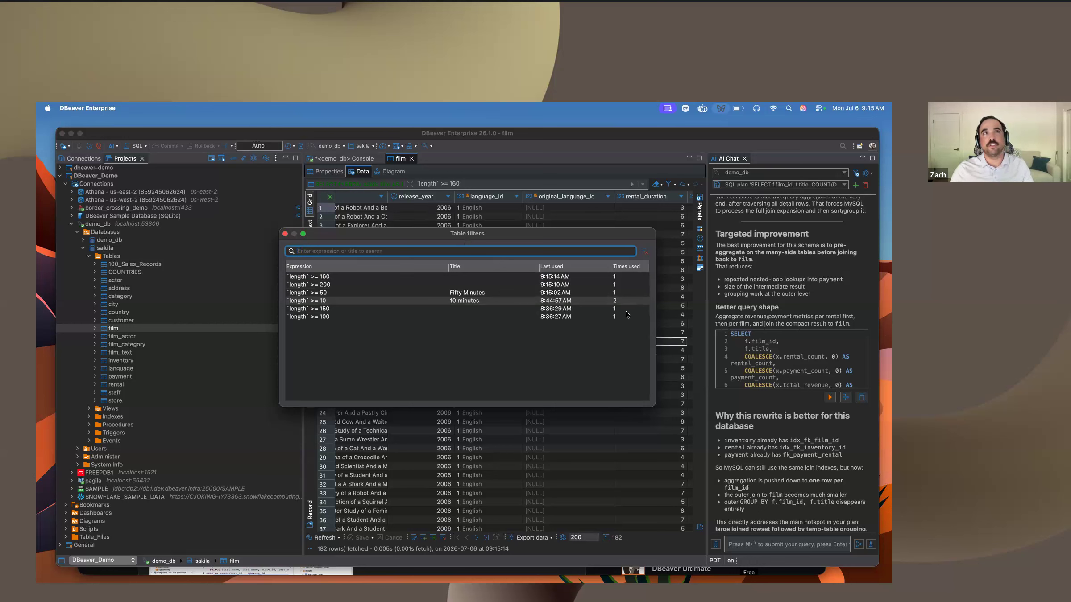
Step: Apply the saved `length` >= 200 filter to the film table, and switch back to the recent `length` >= 160 filter
{"action": "double_click", "coordinate": [344, 285]}
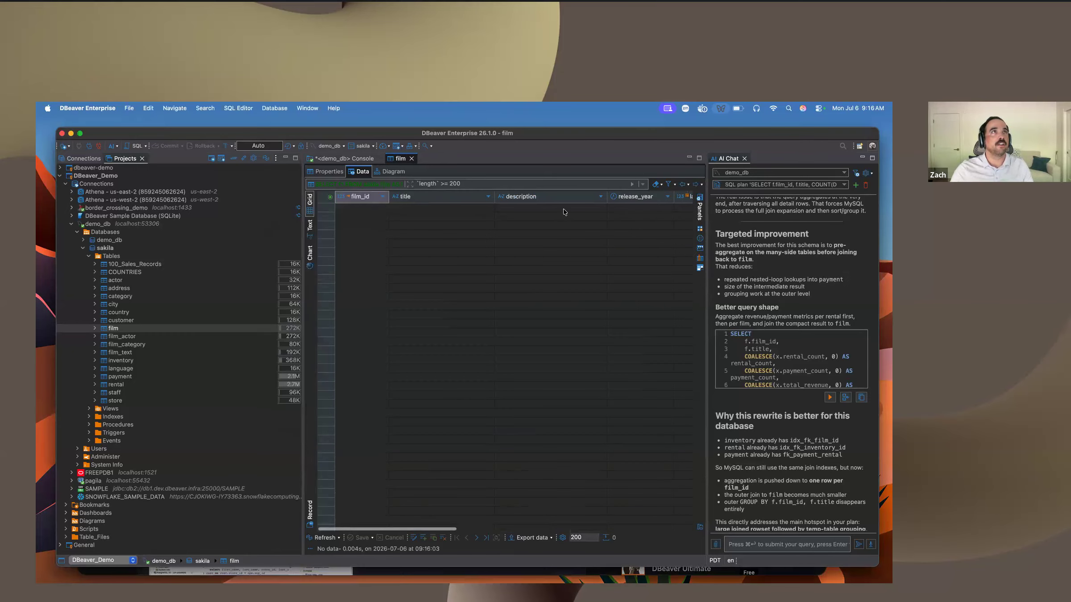
{"action": "left_click", "coordinate": [640, 184]}
{"action": "left_click", "coordinate": [501, 193]}
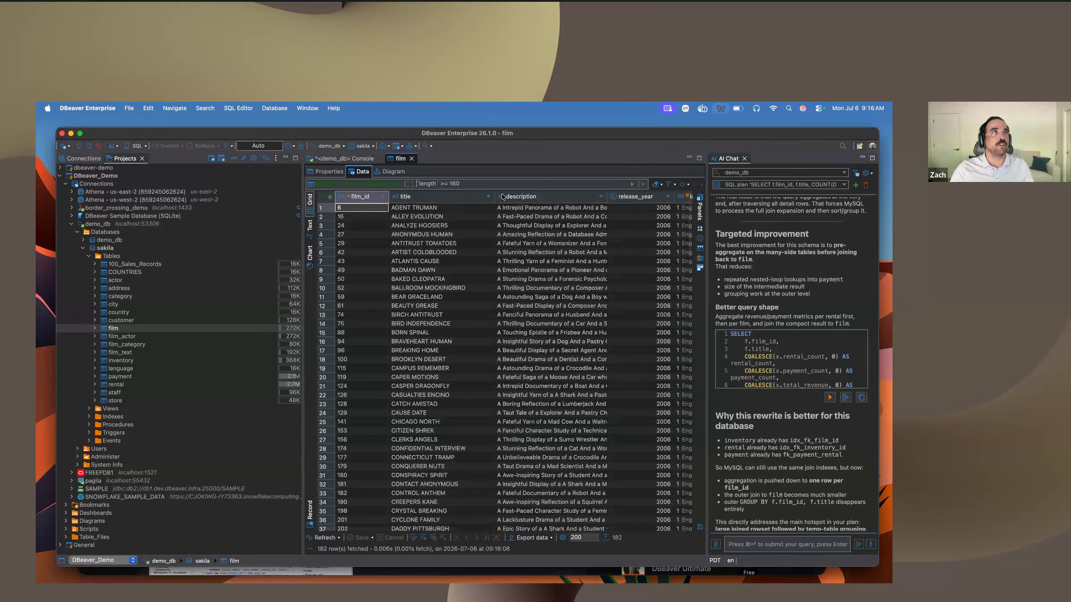
{"action": "left_click", "coordinate": [641, 187]}
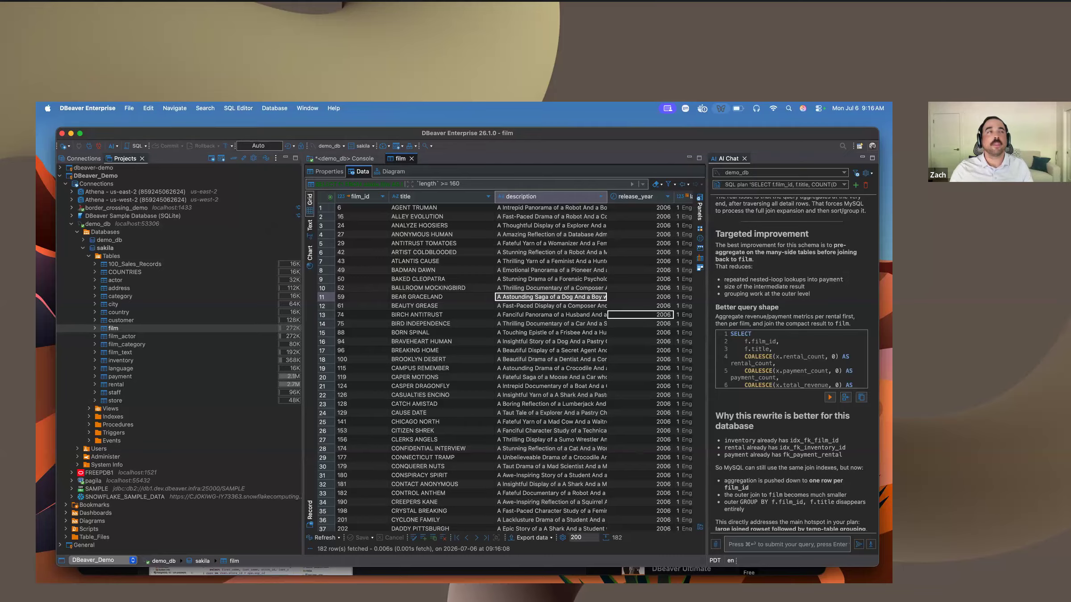
{"action": "left_click", "coordinate": [477, 289]}
{"action": "scroll", "coordinate": [476, 289], "scroll_direction": "right", "scroll_amount": 1}
{"action": "scroll", "coordinate": [477, 290], "scroll_direction": "left", "scroll_amount": 1}
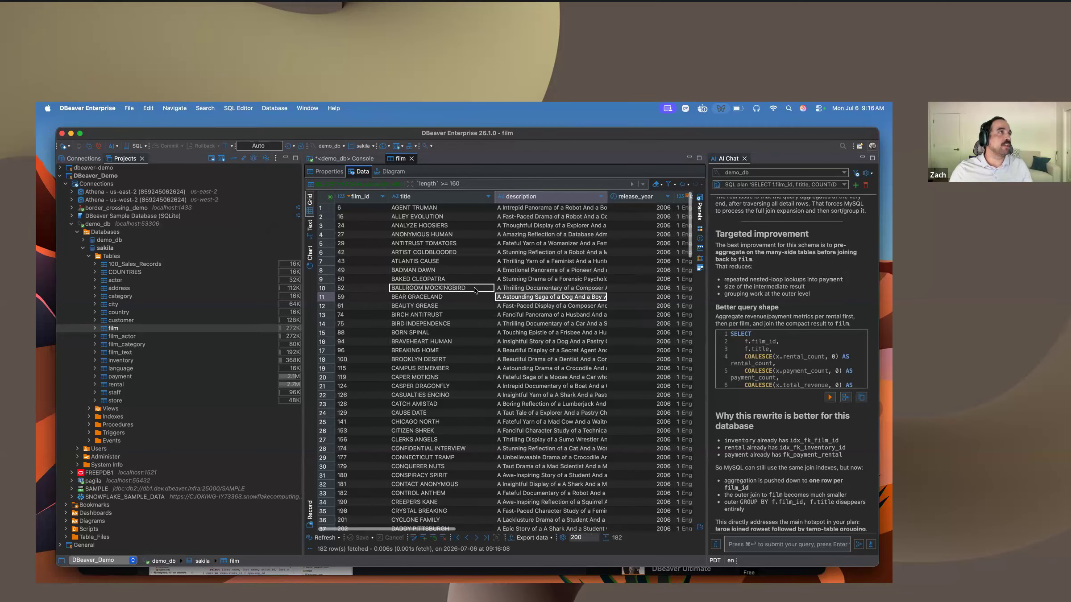
Step: Open the data of the sakila COUNTRIES table and examine its country, subregion and region columns
{"action": "left_click", "coordinate": [160, 271]}
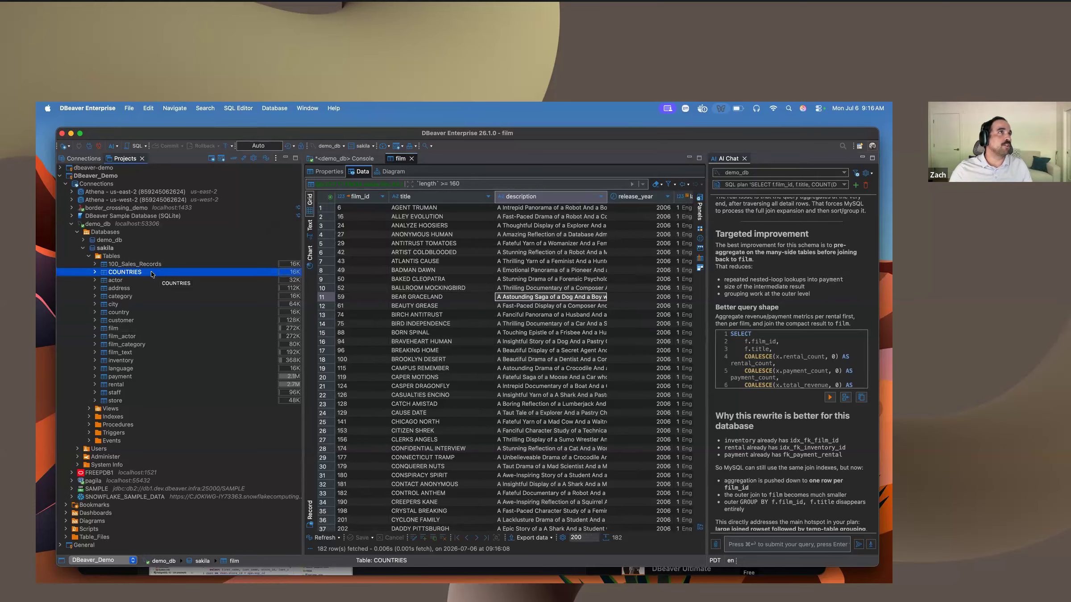
{"action": "double_click", "coordinate": [150, 271]}
{"action": "left_click", "coordinate": [497, 359]}
{"action": "scroll", "coordinate": [504, 359], "scroll_direction": "right", "scroll_amount": 2}
{"action": "key", "text": "Right"}
{"action": "key", "text": "Right"}
{"action": "key", "text": "Right"}
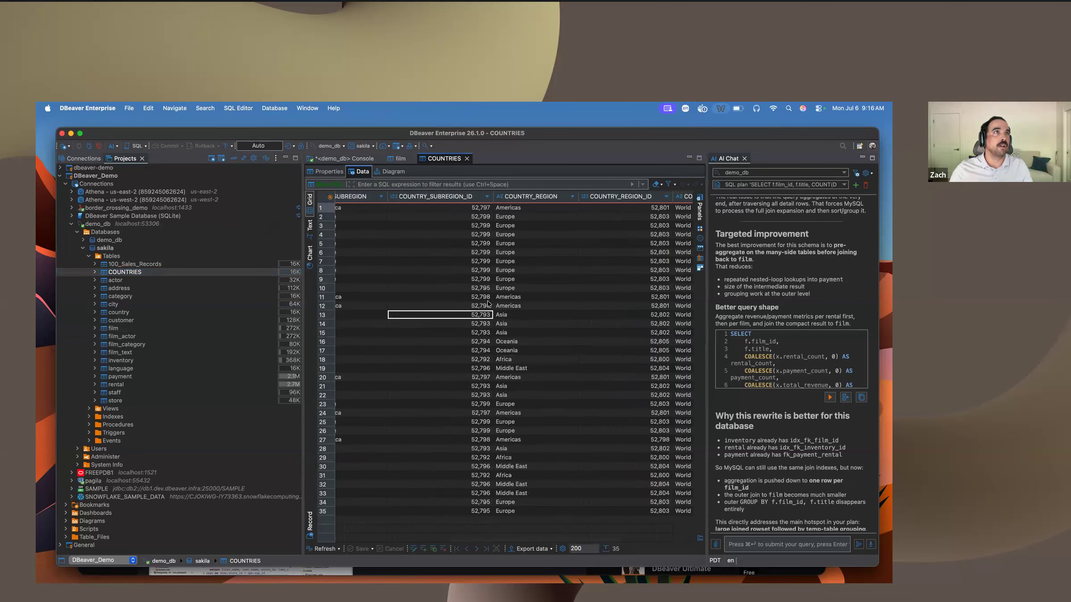
{"action": "left_click", "coordinate": [486, 333]}
{"action": "key", "text": "Right"}
{"action": "key", "text": "Right"}
{"action": "key", "text": "ctrl+Home"}
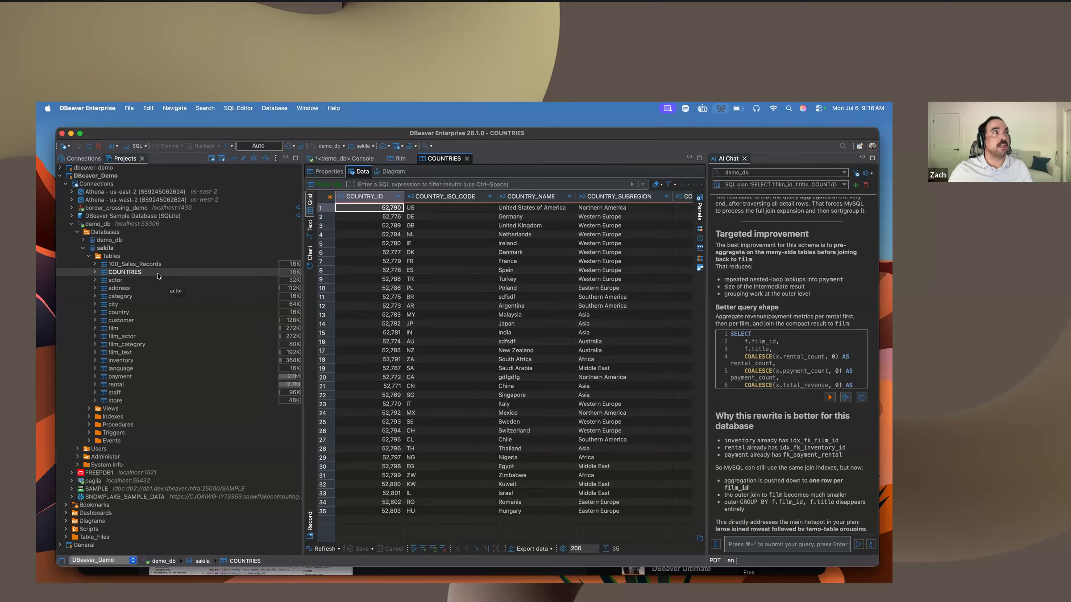
Step: Start a data export of the COUNTRIES table with Database as the target format, and proceed to the tables mapping
{"action": "left_click", "coordinate": [157, 273]}
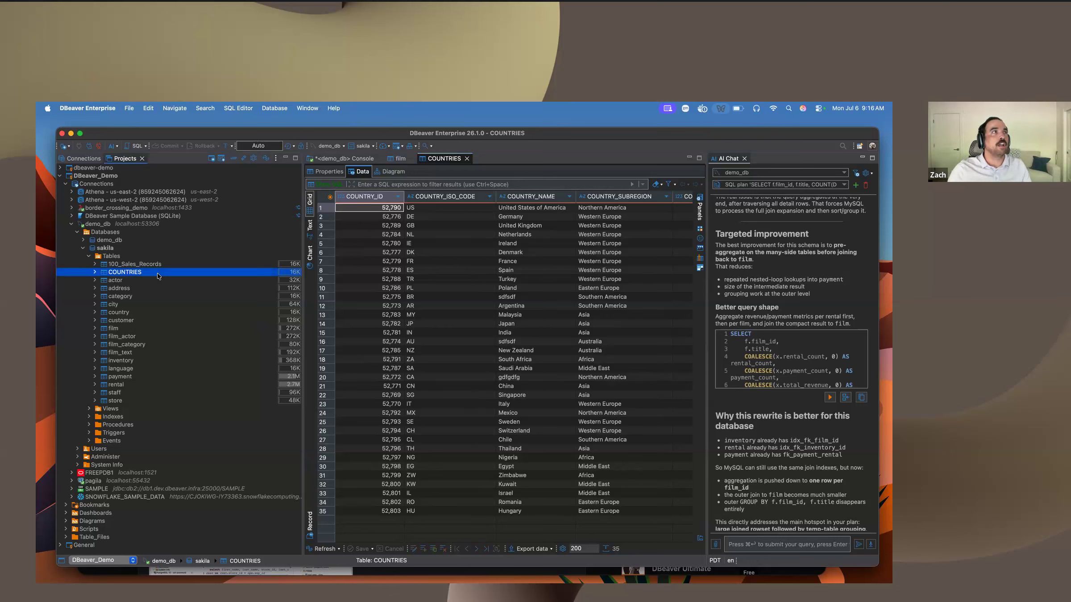
{"action": "right_click", "coordinate": [160, 272]}
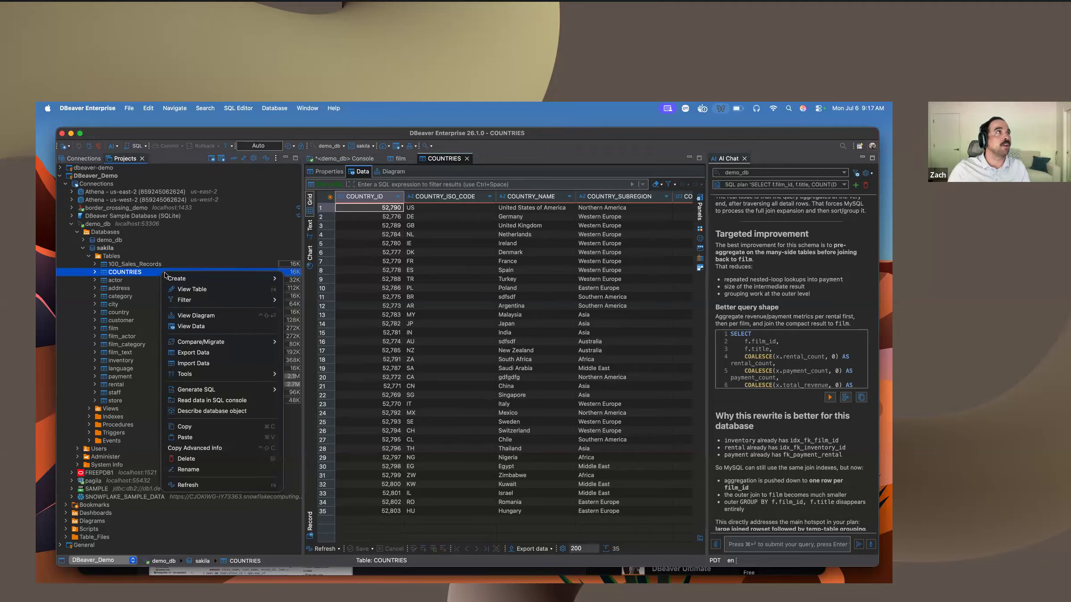
{"action": "left_click", "coordinate": [215, 354]}
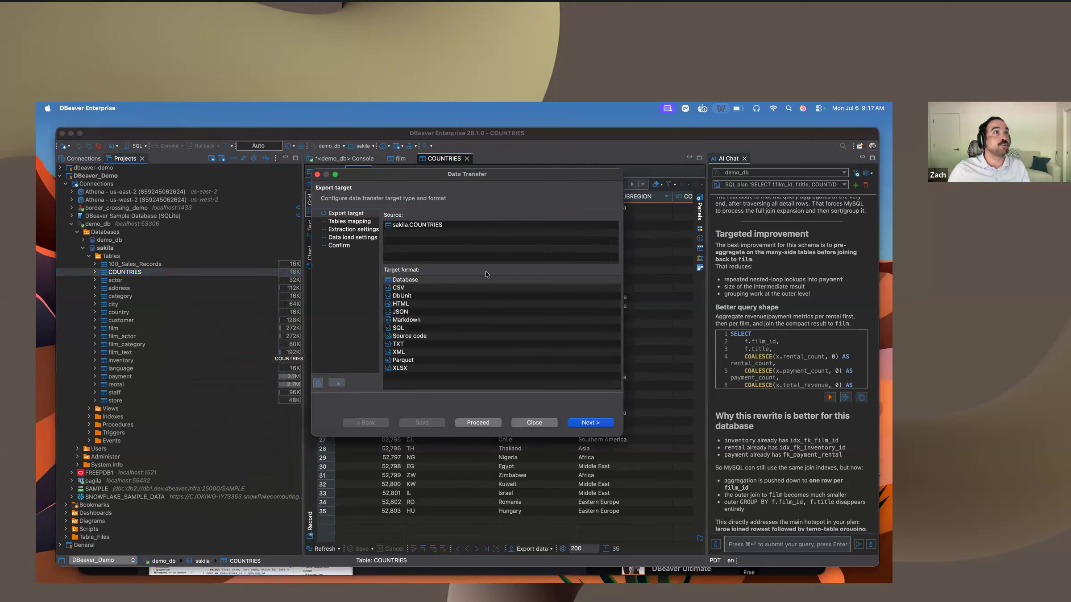
{"action": "left_click", "coordinate": [586, 423]}
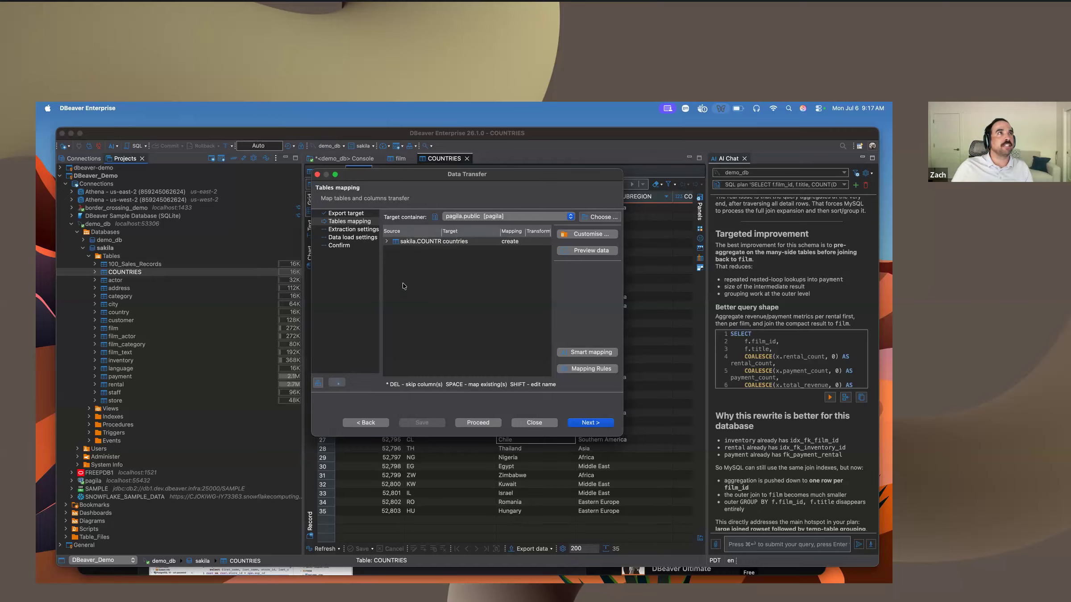
{"action": "left_click", "coordinate": [351, 425]}
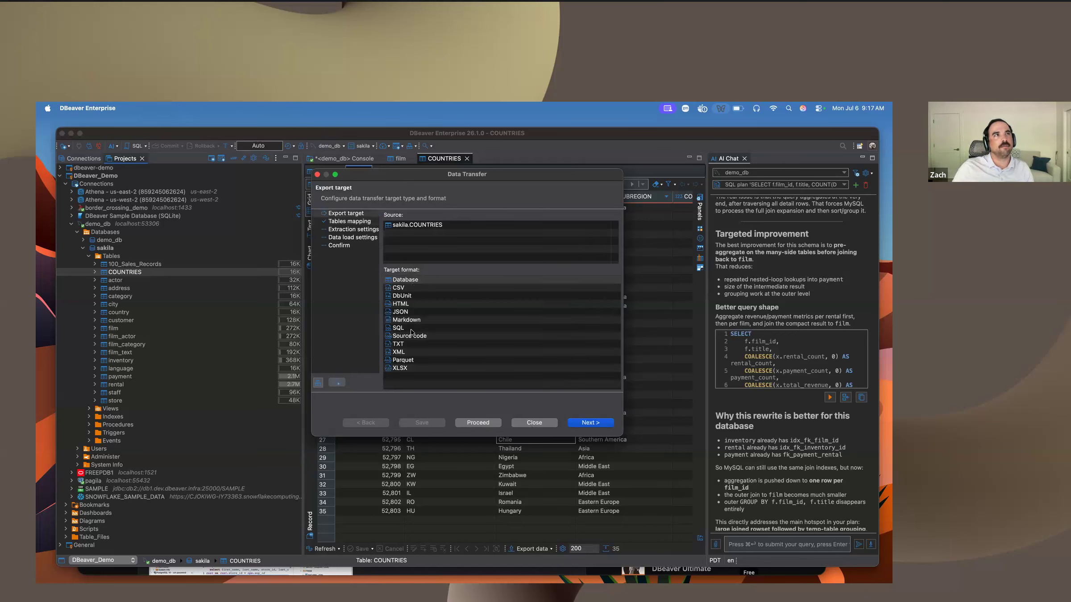
{"action": "left_click", "coordinate": [584, 422]}
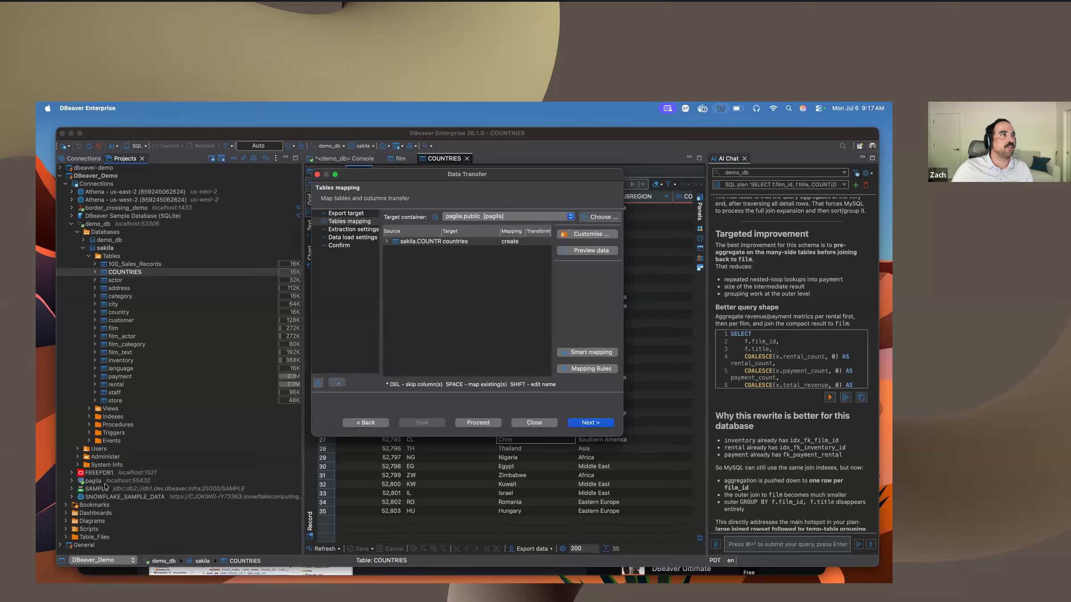
Step: Browse the possible target containers, keep pagila.public as the target, and continue to the extraction settings
{"action": "left_click", "coordinate": [583, 217]}
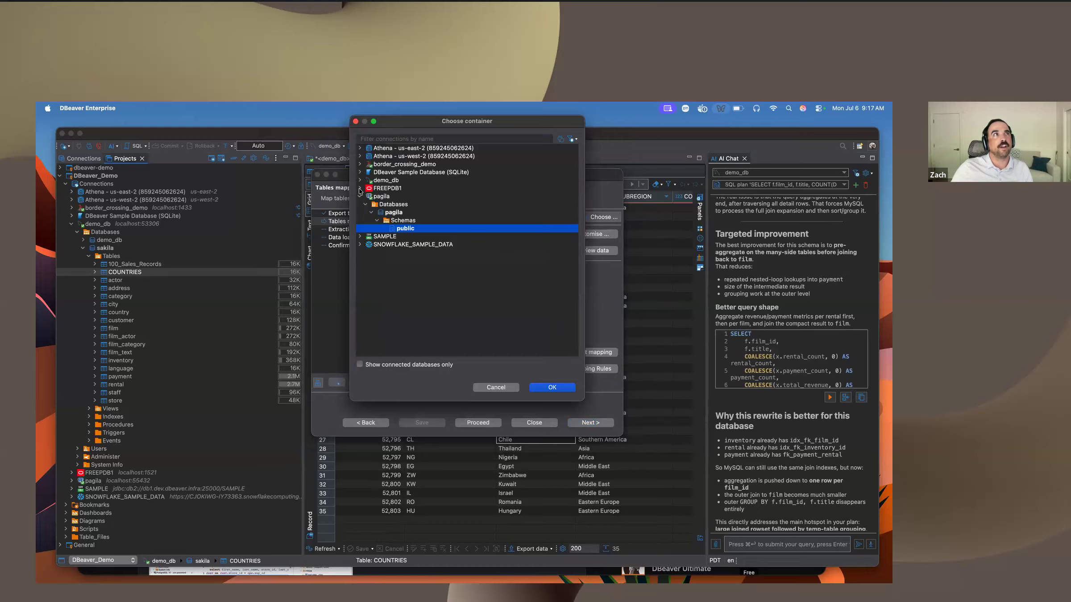
{"action": "left_click", "coordinate": [359, 188]}
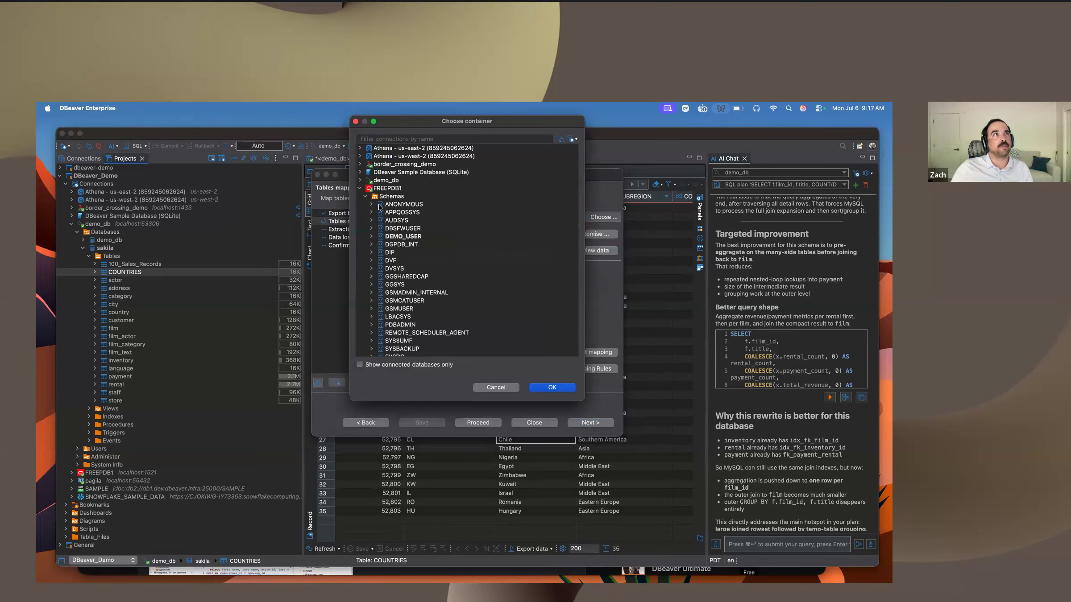
{"action": "left_click", "coordinate": [360, 188]}
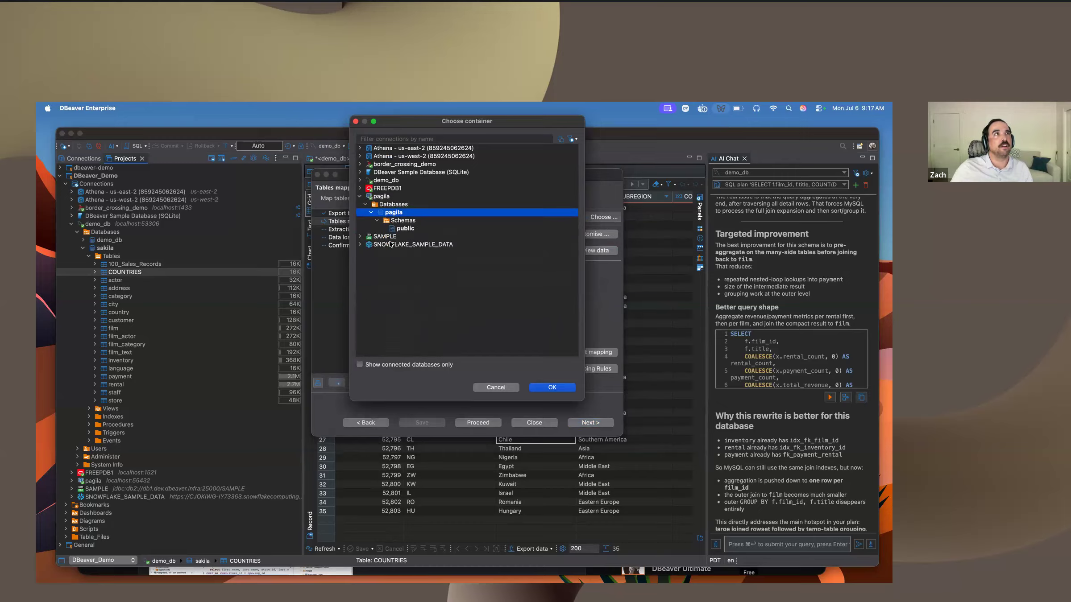
{"action": "left_click", "coordinate": [541, 387]}
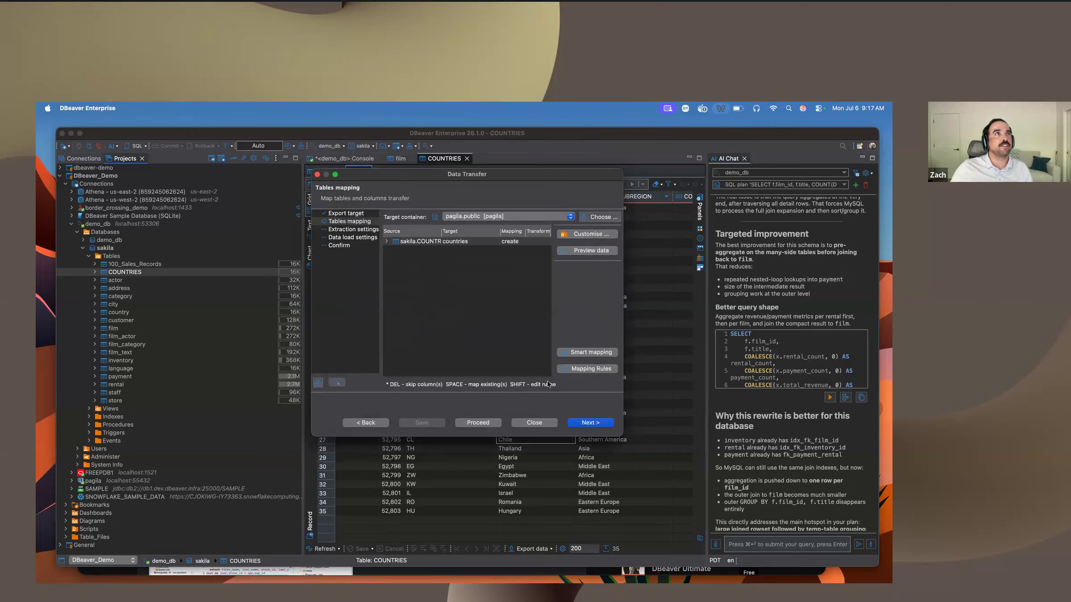
{"action": "left_click", "coordinate": [571, 425]}
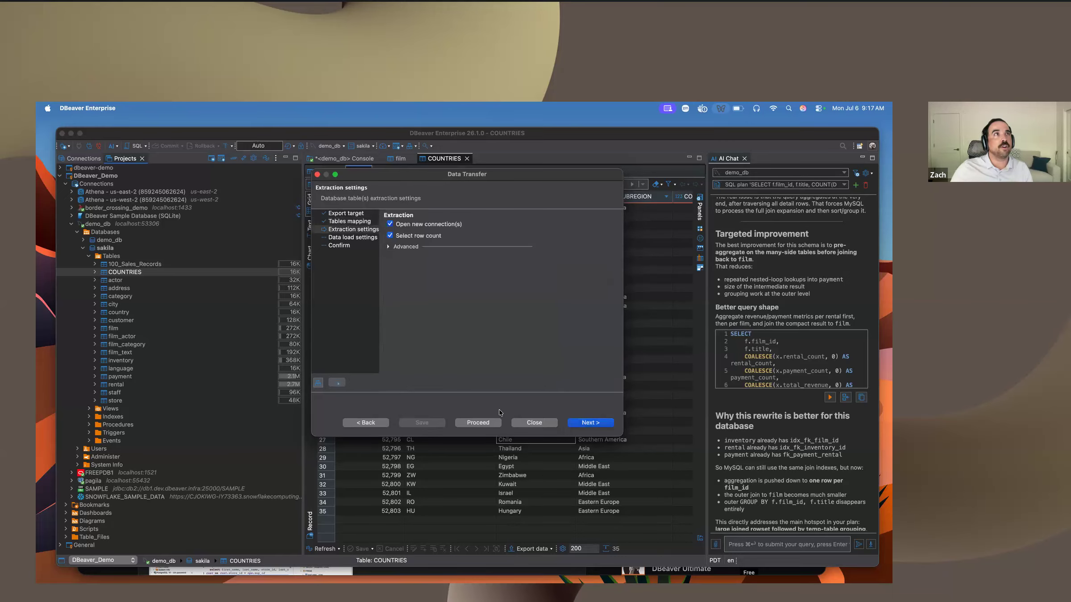
Step: Run the COUNTRIES export with the default extraction and data load settings, and select the exported countries table in pagila's public schema
{"action": "left_click", "coordinate": [580, 423]}
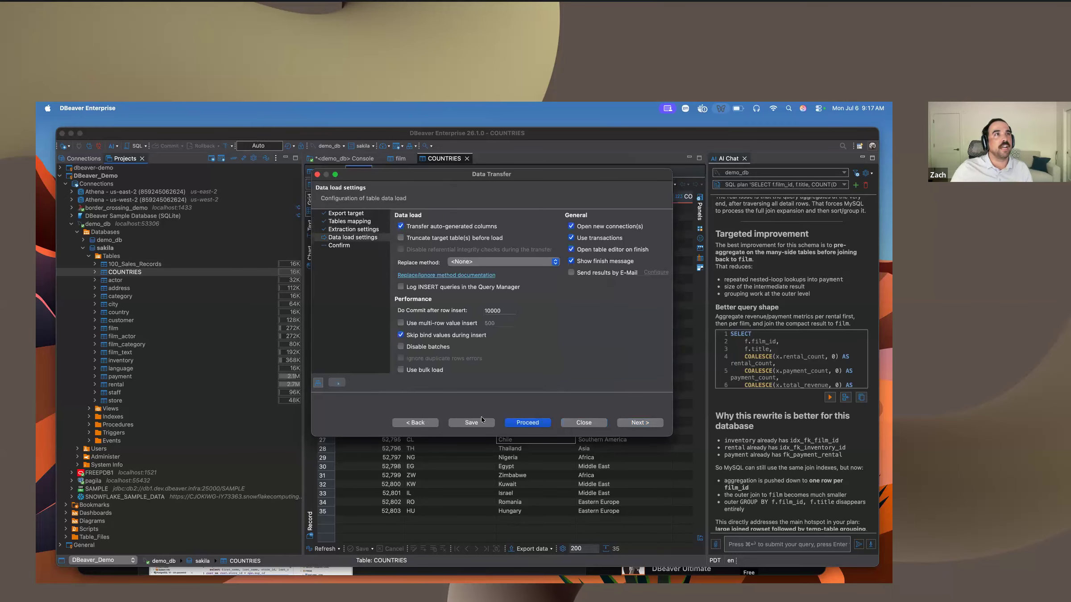
{"action": "left_click", "coordinate": [527, 422]}
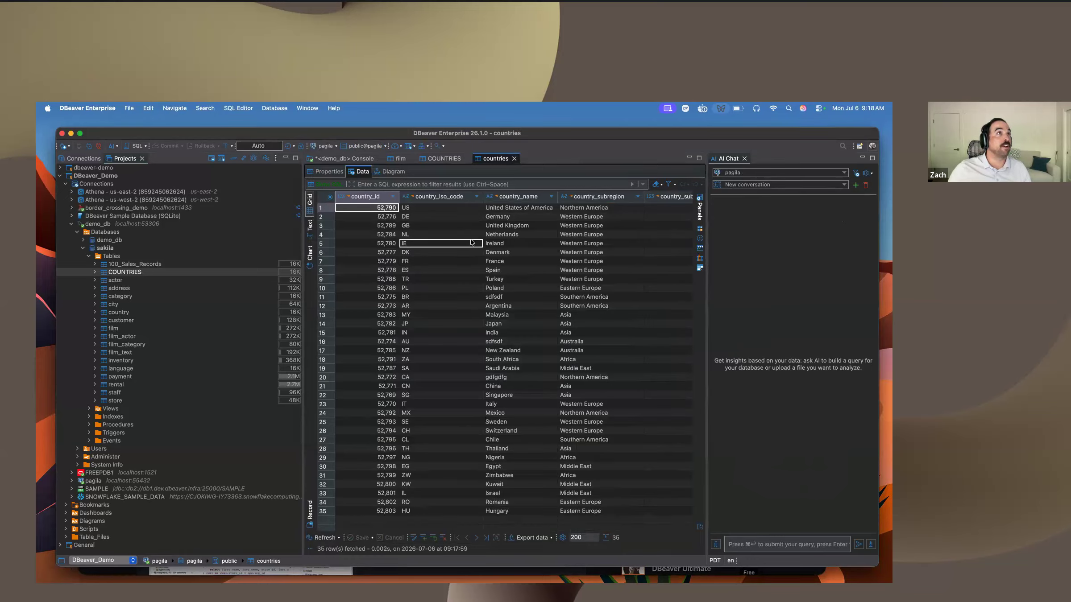
{"action": "left_click", "coordinate": [71, 481]}
{"action": "scroll", "coordinate": [112, 463], "scroll_direction": "down", "scroll_amount": 5}
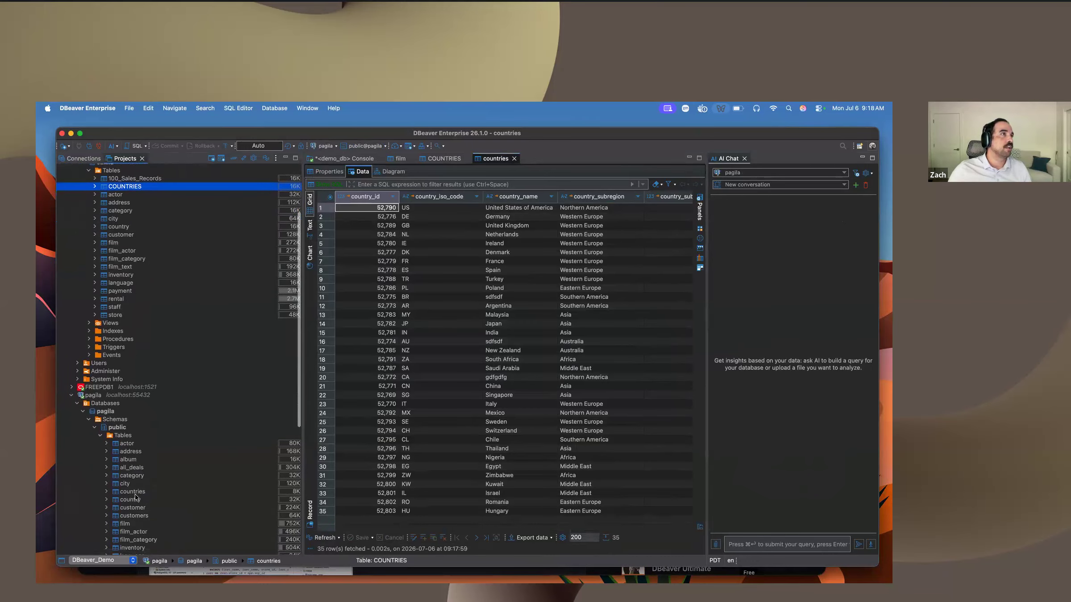
{"action": "left_click", "coordinate": [135, 492]}
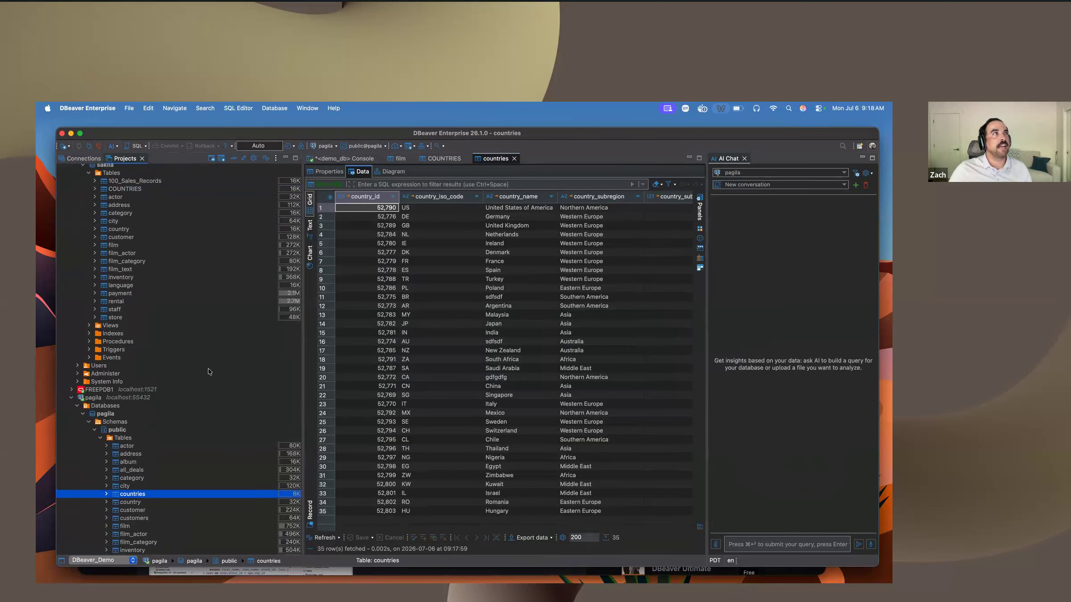
Step: Collapse the demo_db connection in the project tree, leaving the pagila tables expanded
{"action": "scroll", "coordinate": [209, 368], "scroll_direction": "up", "scroll_amount": 5}
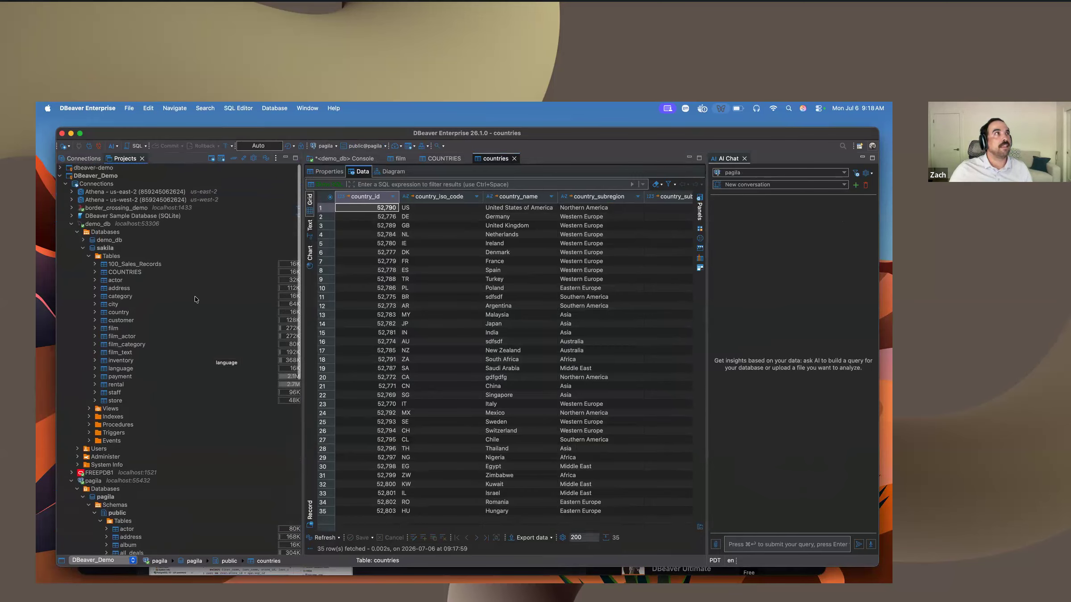
{"action": "scroll", "coordinate": [223, 285], "scroll_direction": "down", "scroll_amount": 1}
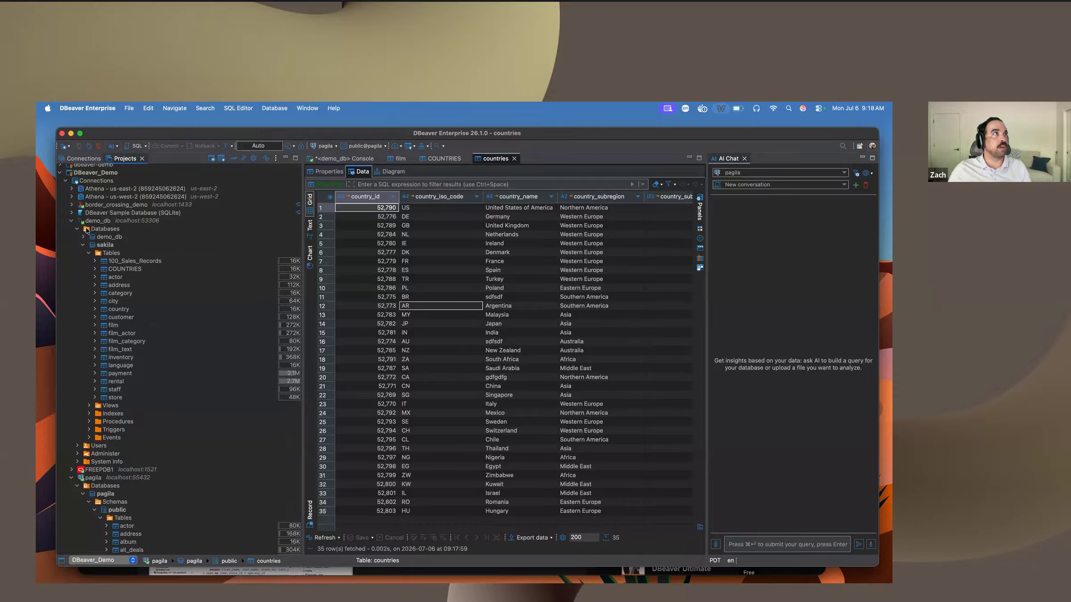
{"action": "left_click", "coordinate": [74, 221]}
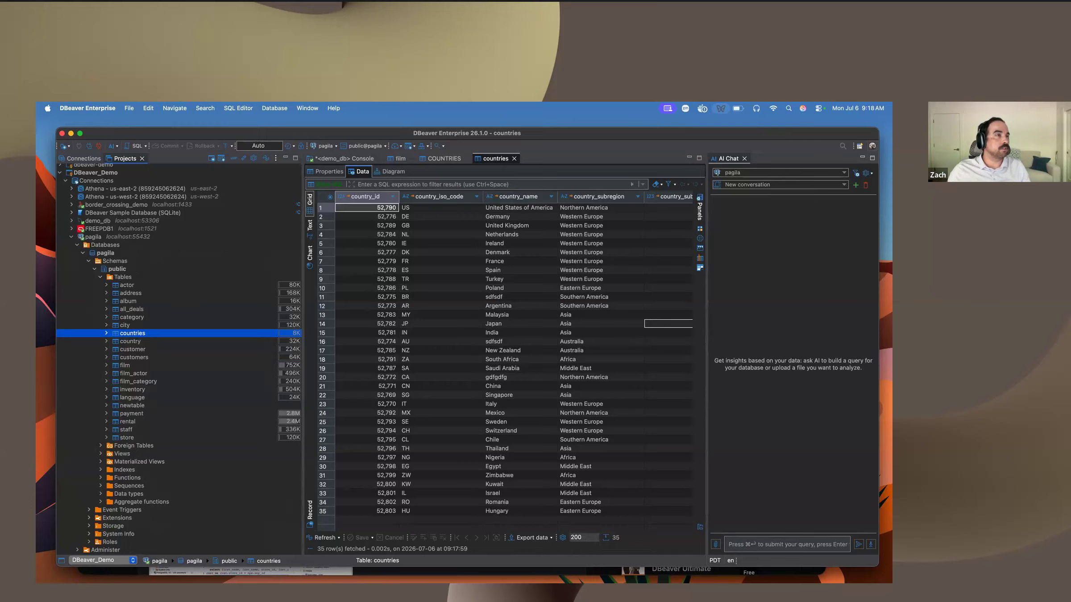
Step: Switch to the Microsoft Store page in Chrome and search the store for "dbeaver"
{"action": "key", "text": "super+Tab"}
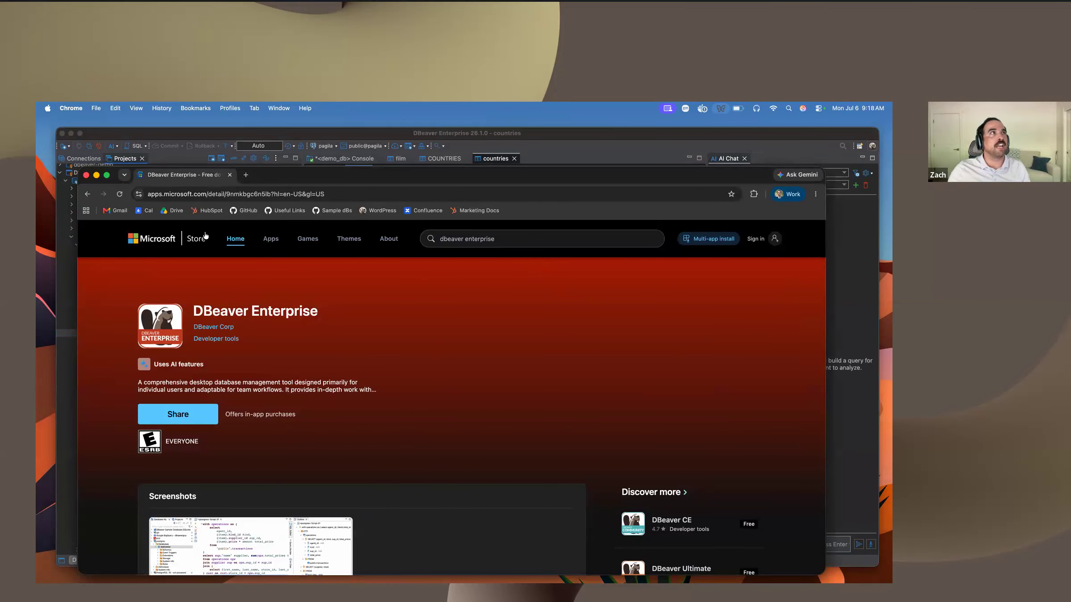
{"action": "left_click", "coordinate": [501, 239]}
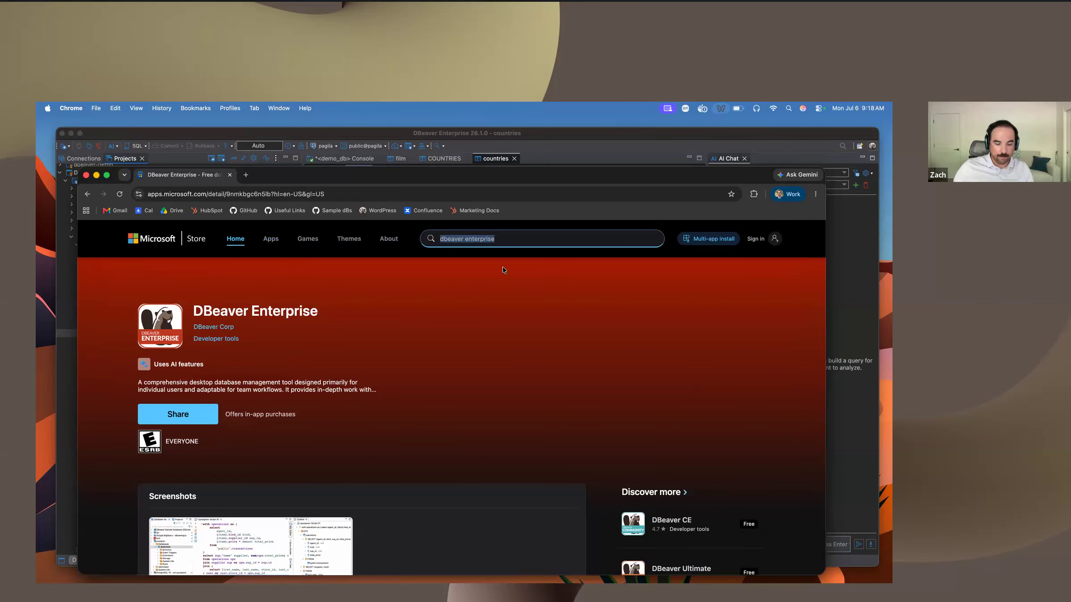
{"action": "type", "text": "d"}
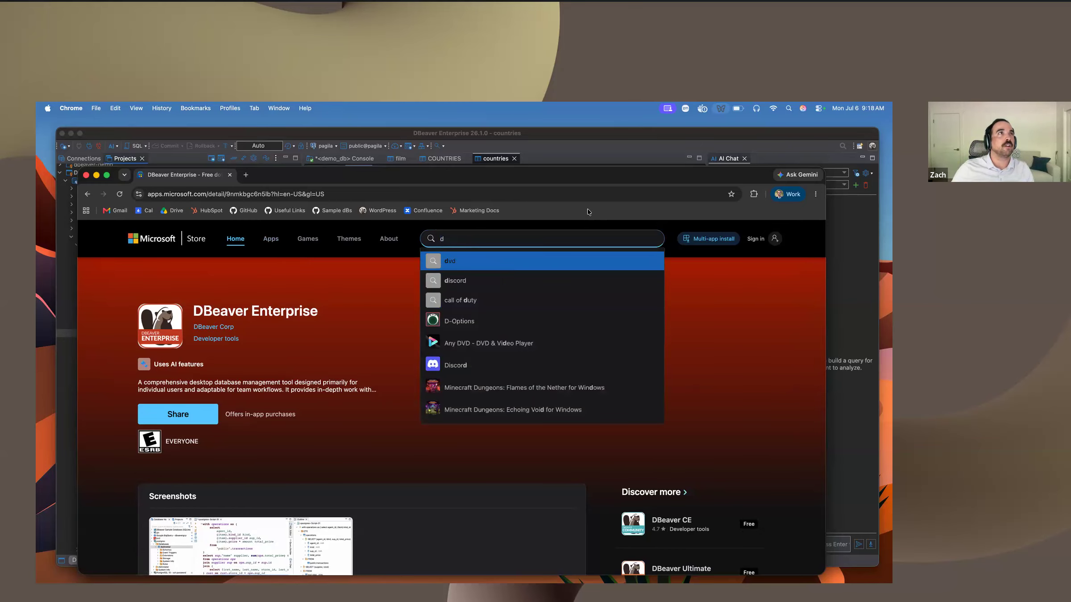
{"action": "key", "text": "Escape"}
{"action": "type", "text": "beaver"}
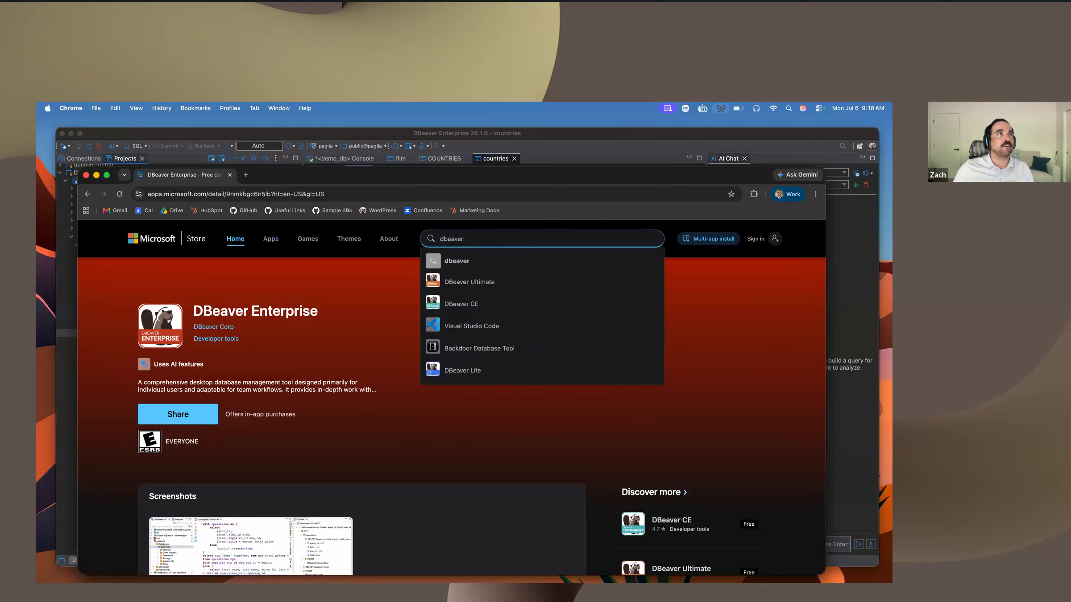
{"action": "key", "text": "Return"}
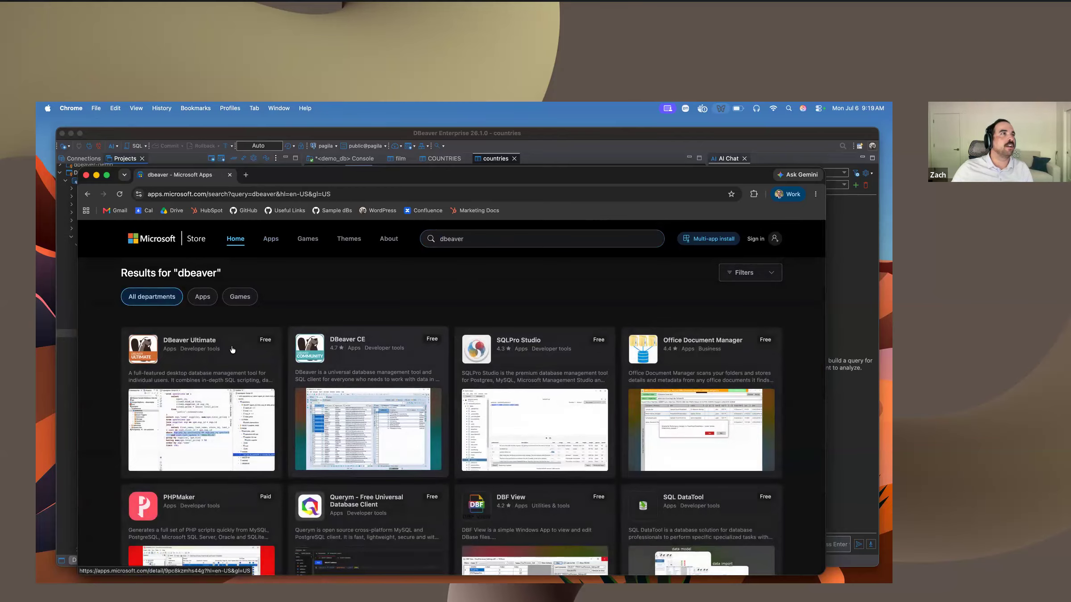
Step: Search the store for "dbeaver enterprise" and open the DBeaver Enterprise product page
{"action": "left_click", "coordinate": [474, 244]}
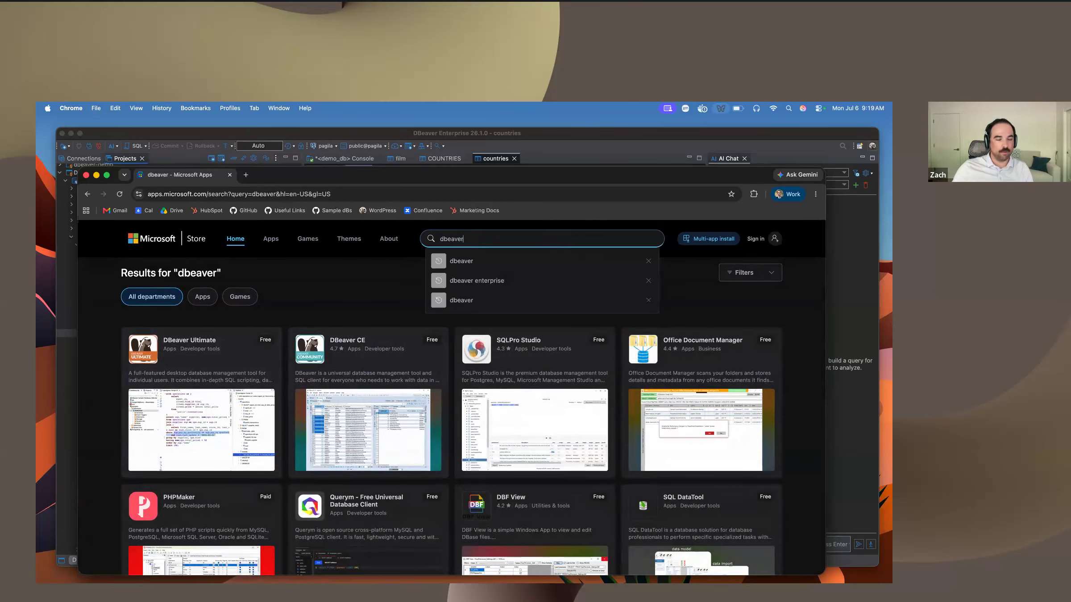
{"action": "type", "text": "enterprise"}
{"action": "key", "text": "Return"}
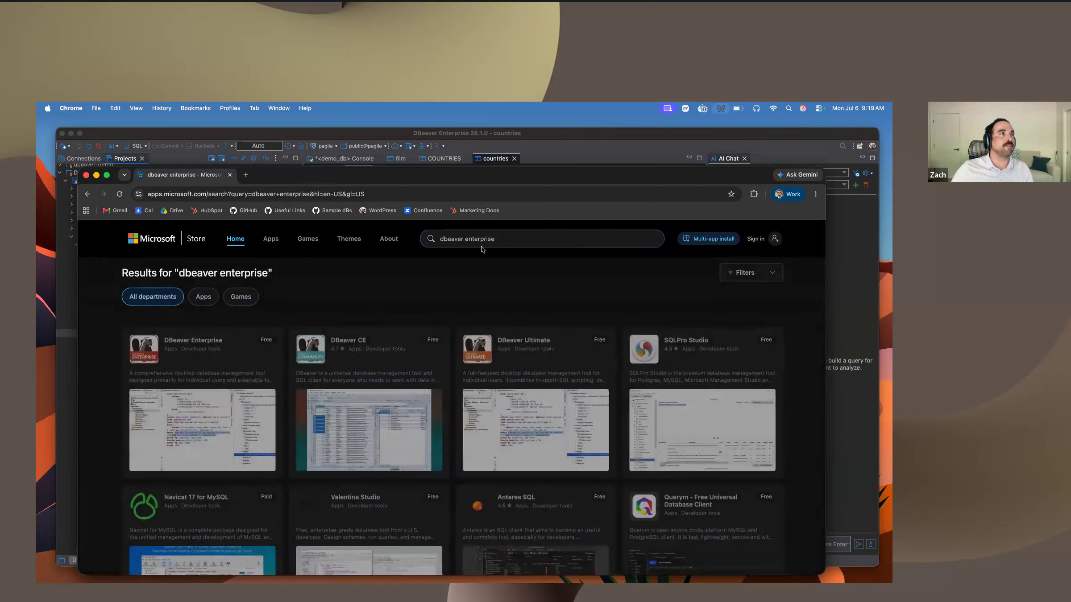
{"action": "left_click", "coordinate": [237, 346]}
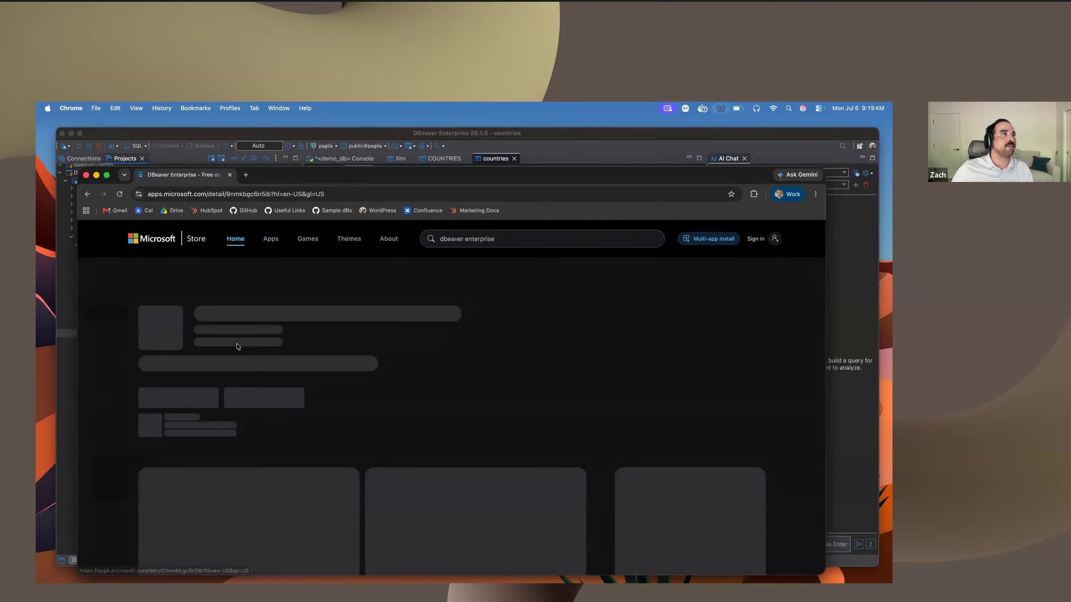
Step: Examine the DBeaver Enterprise listing's description, release notes, system requirements and installation information
{"action": "scroll", "coordinate": [397, 381], "scroll_direction": "down", "scroll_amount": 10}
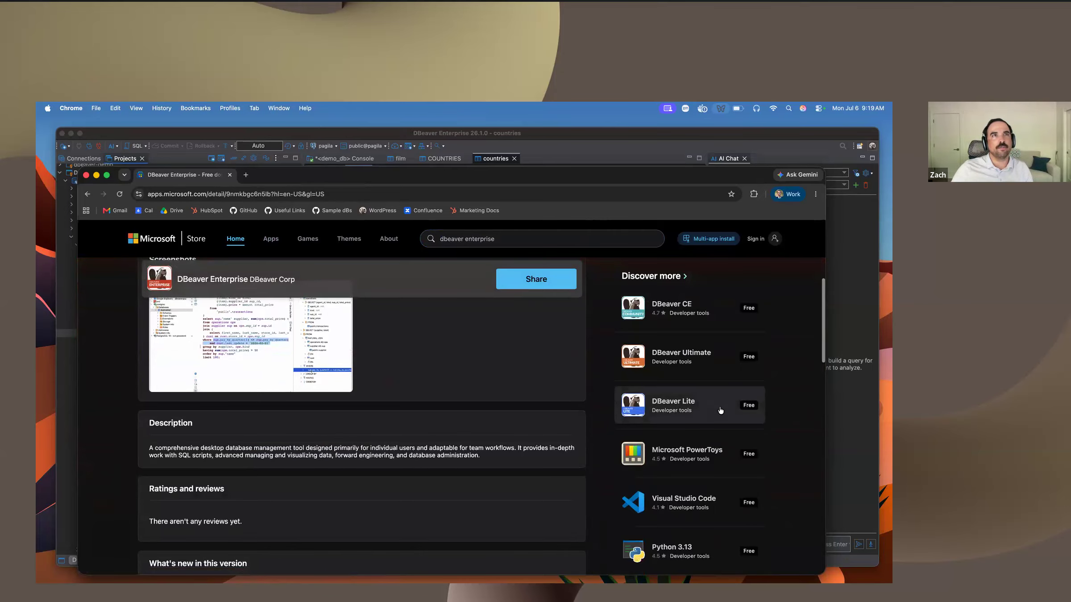
{"action": "scroll", "coordinate": [429, 407], "scroll_direction": "down", "scroll_amount": 5}
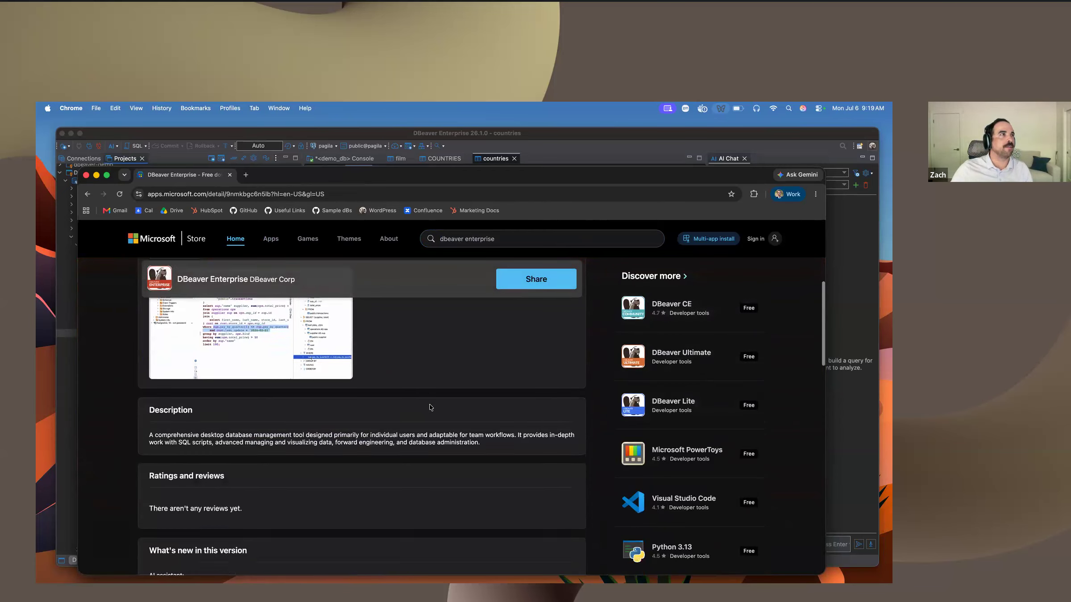
{"action": "scroll", "coordinate": [416, 411], "scroll_direction": "down", "scroll_amount": 5}
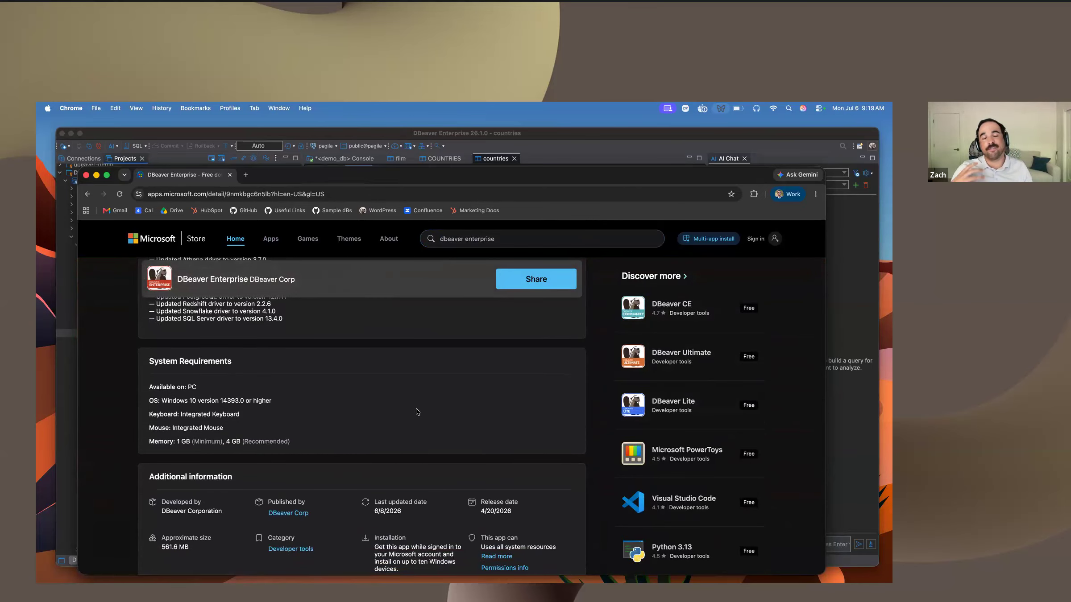
{"action": "scroll", "coordinate": [416, 411], "scroll_direction": "down", "scroll_amount": 2}
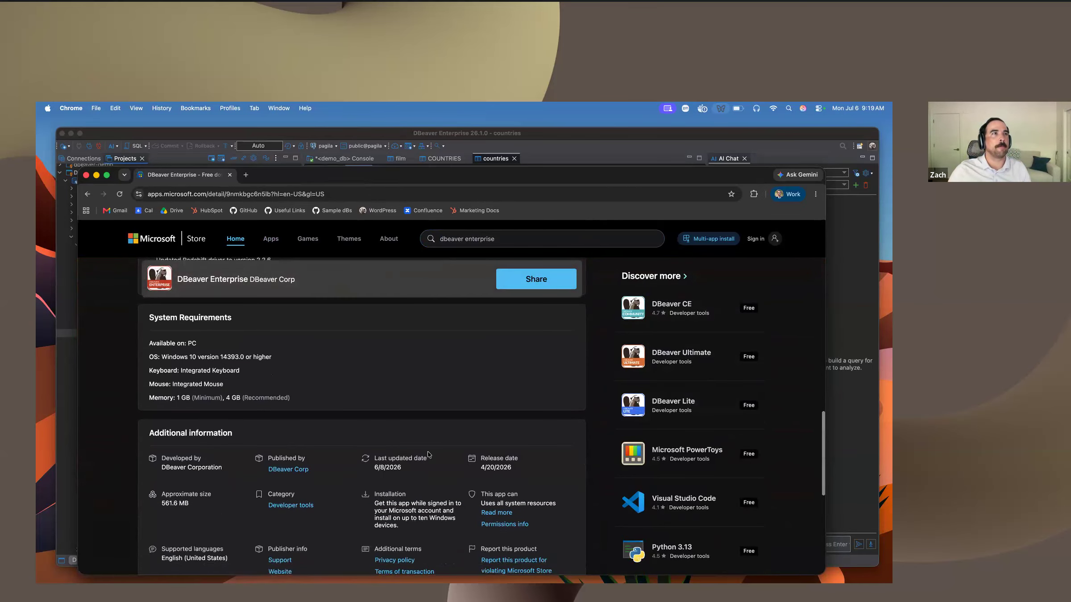
{"action": "scroll", "coordinate": [472, 421], "scroll_direction": "down", "scroll_amount": 2}
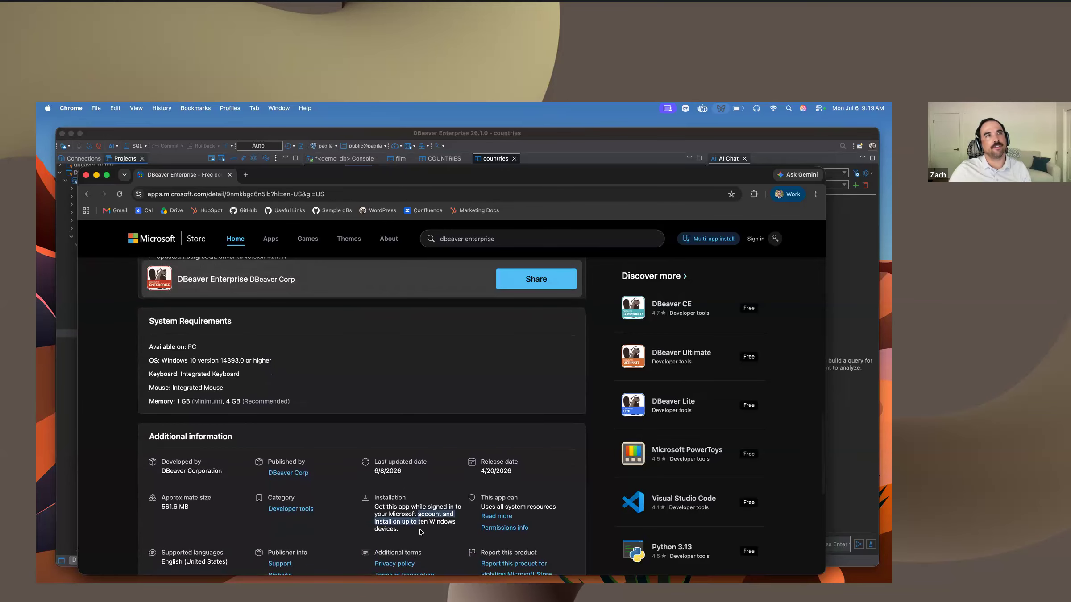
{"action": "scroll", "coordinate": [426, 520], "scroll_direction": "up", "scroll_amount": 5}
{"action": "scroll", "coordinate": [426, 517], "scroll_direction": "up", "scroll_amount": 20}
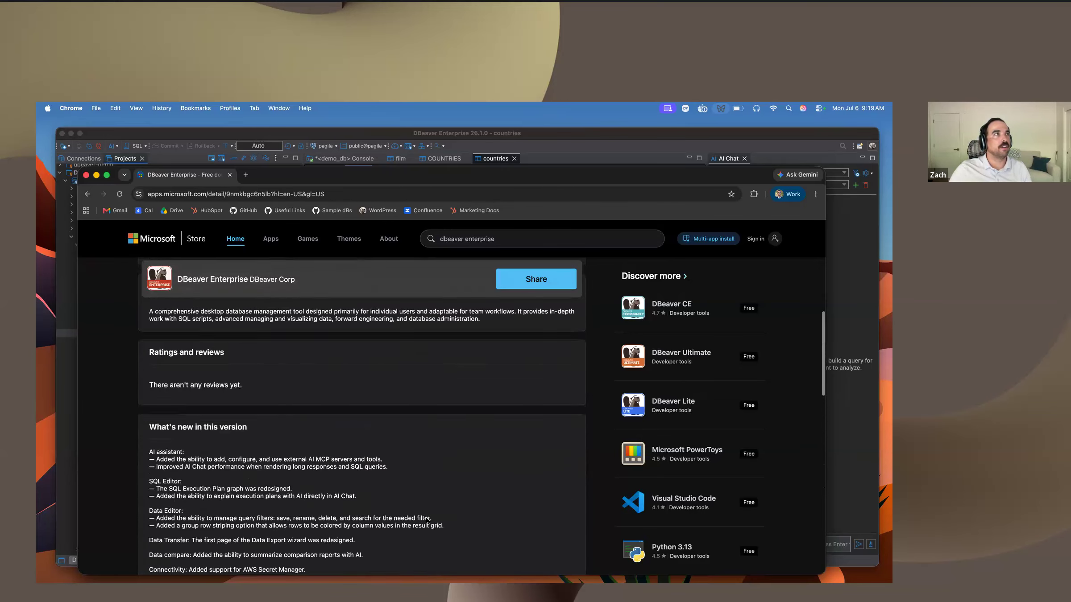